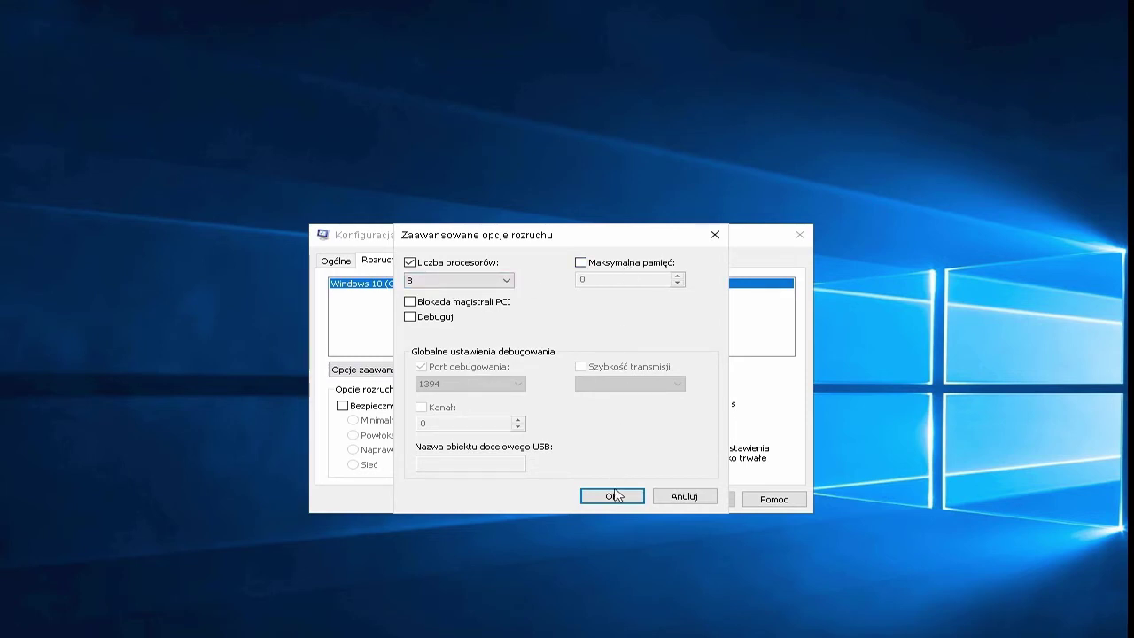
Confirm the advanced boot options with 8 processors and hide all Microsoft services in the services list
{"action": "left_click", "coordinate": [613, 496]}
{"action": "left_click", "coordinate": [421, 263]}
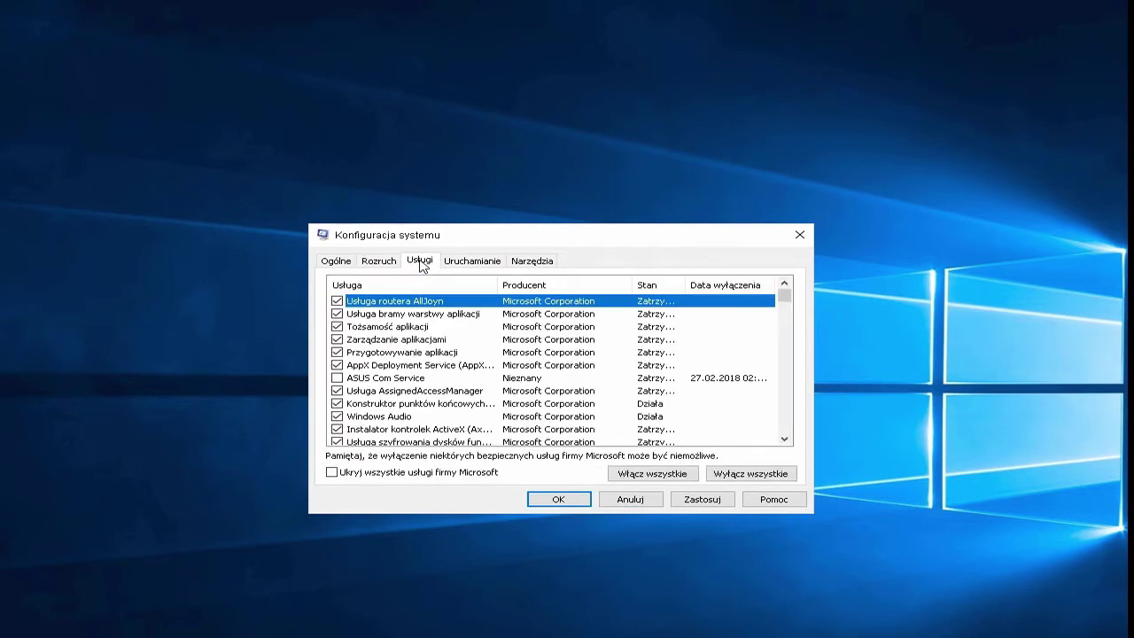
{"action": "left_click", "coordinate": [373, 477]}
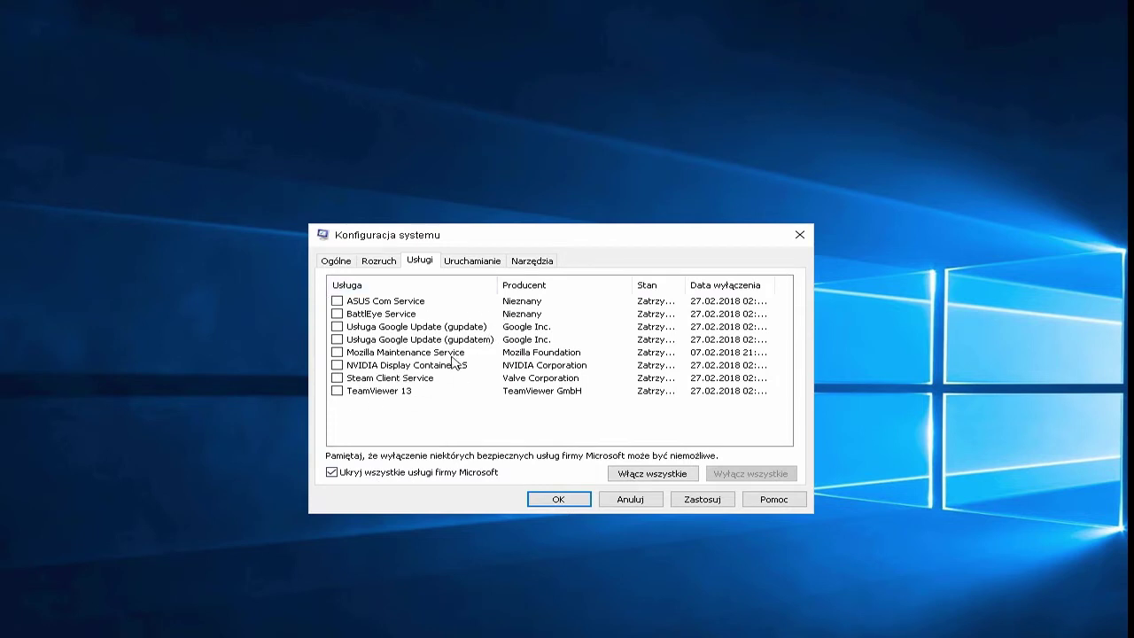
Check the startup programs in Task Manager, and apply the system configuration without restarting
{"action": "left_click", "coordinate": [475, 264]}
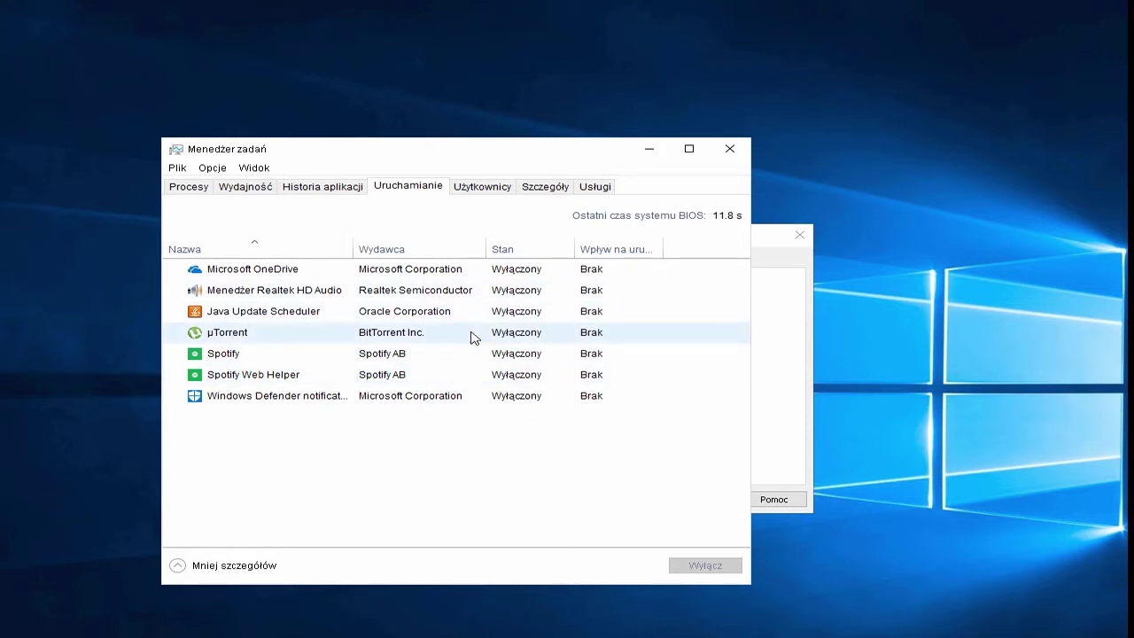
{"action": "left_click", "coordinate": [729, 149]}
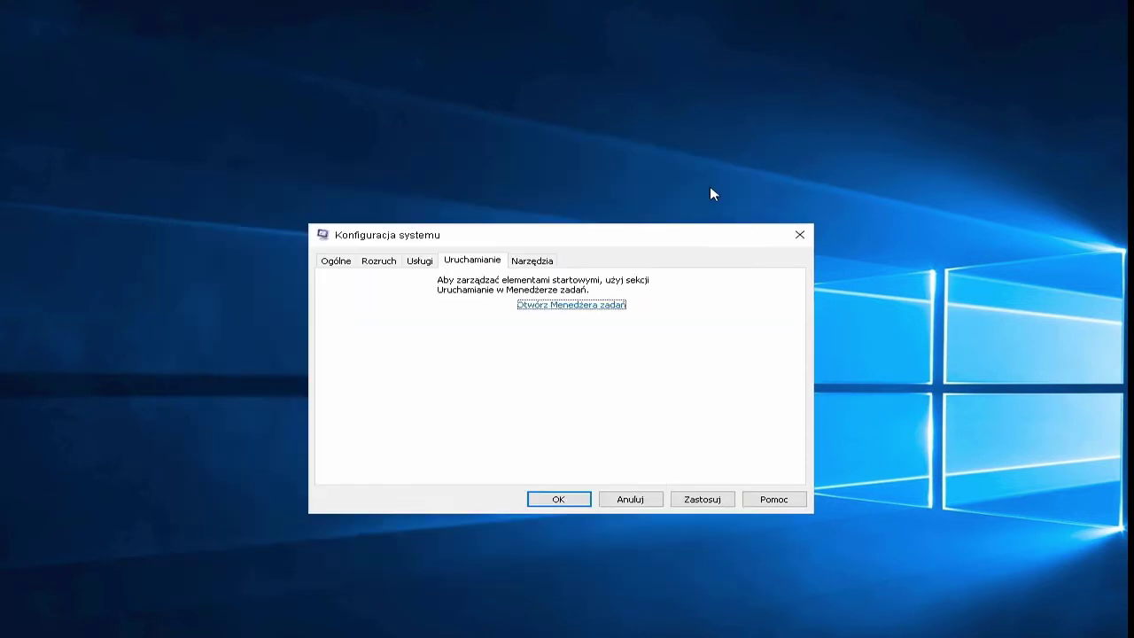
{"action": "left_click", "coordinate": [699, 499]}
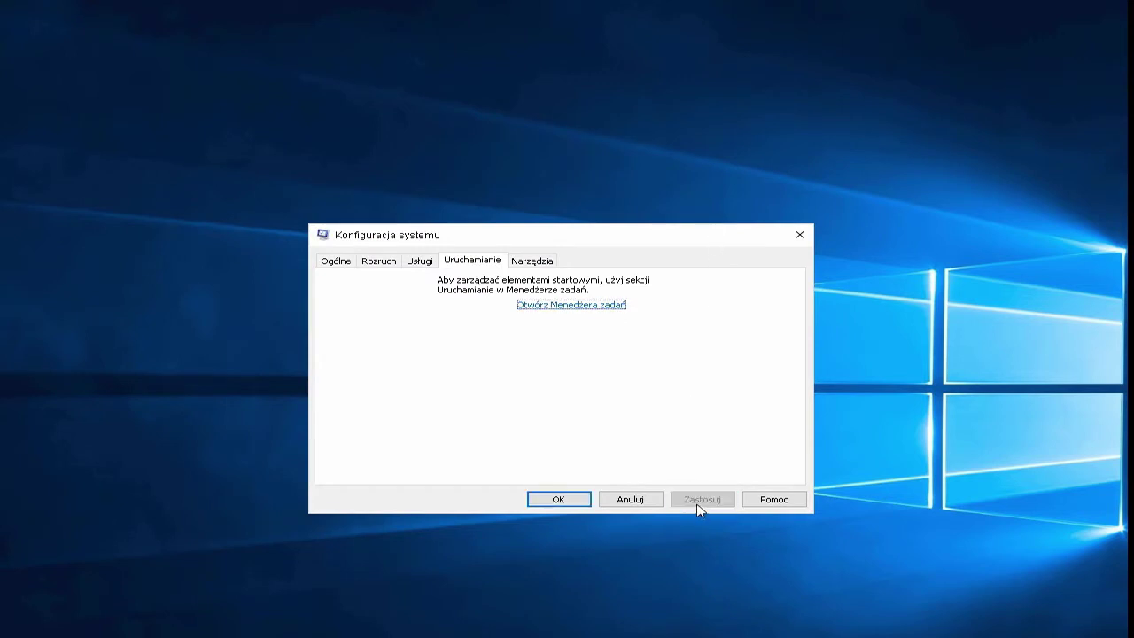
{"action": "left_click", "coordinate": [533, 498]}
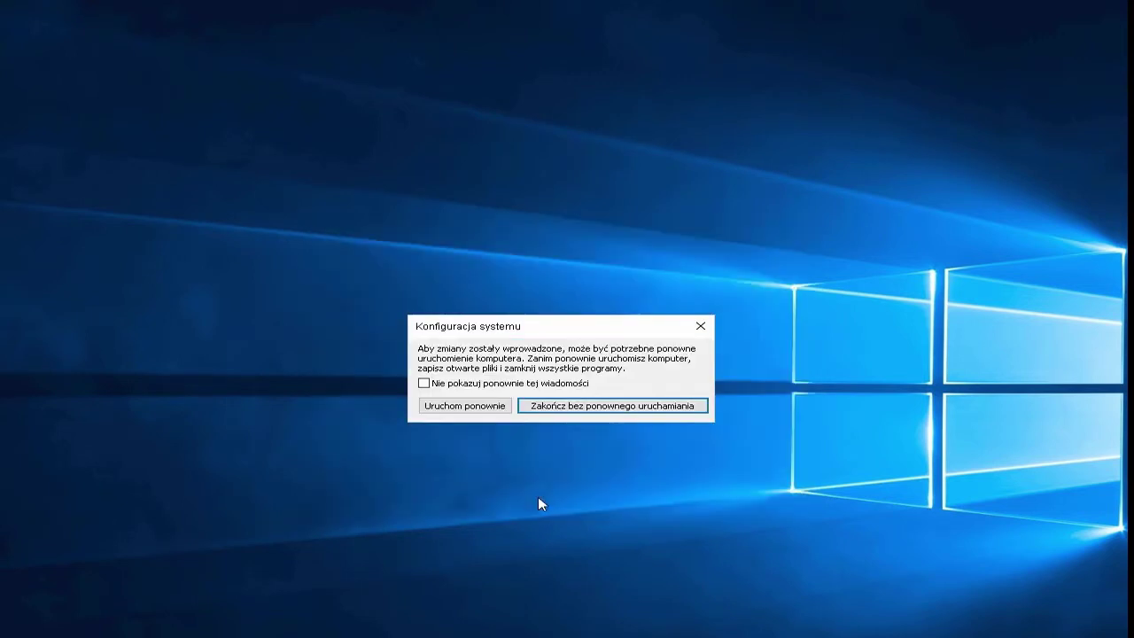
{"action": "left_click", "coordinate": [699, 326]}
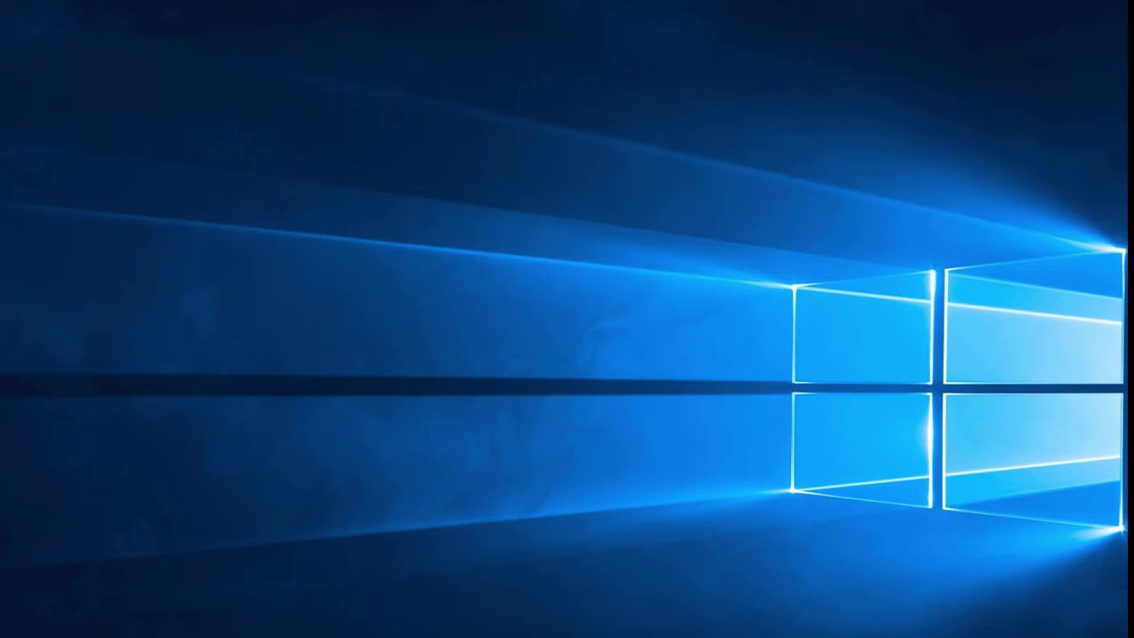
Search for "system" and examine the visual effects in the performance options of the advanced system settings
{"action": "key", "text": "super+s"}
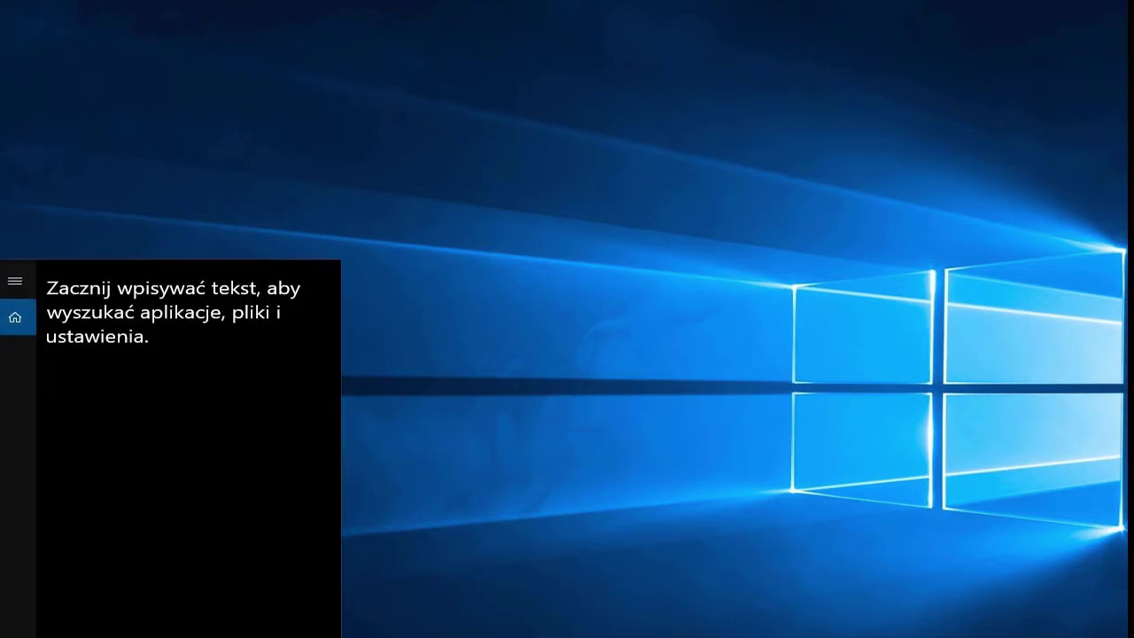
{"action": "type", "text": "system"}
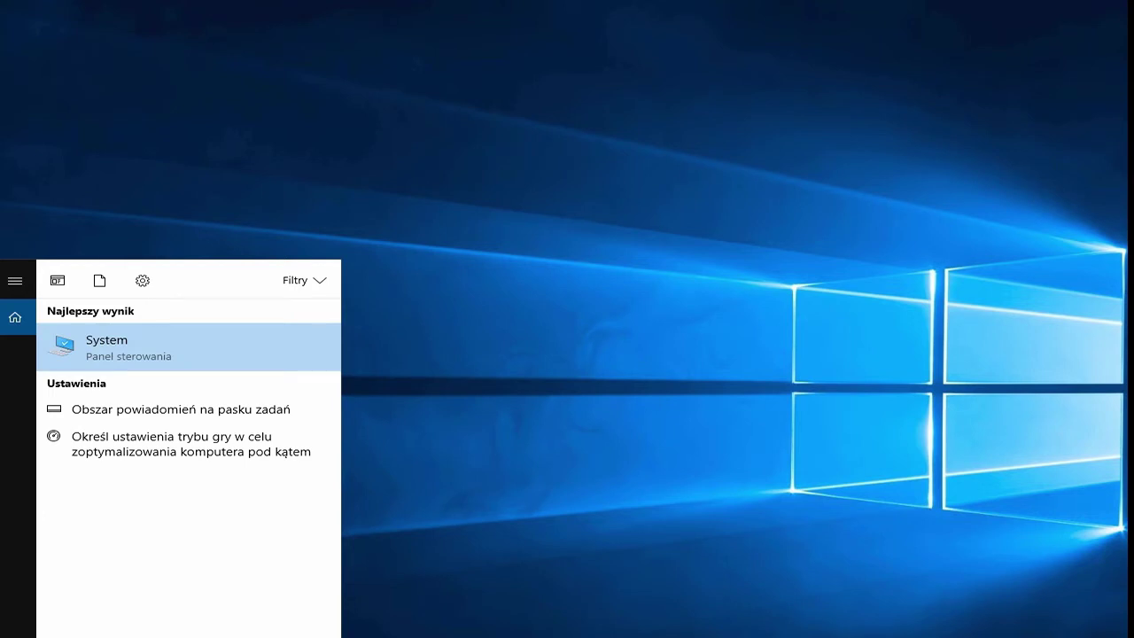
{"action": "key", "text": "Return"}
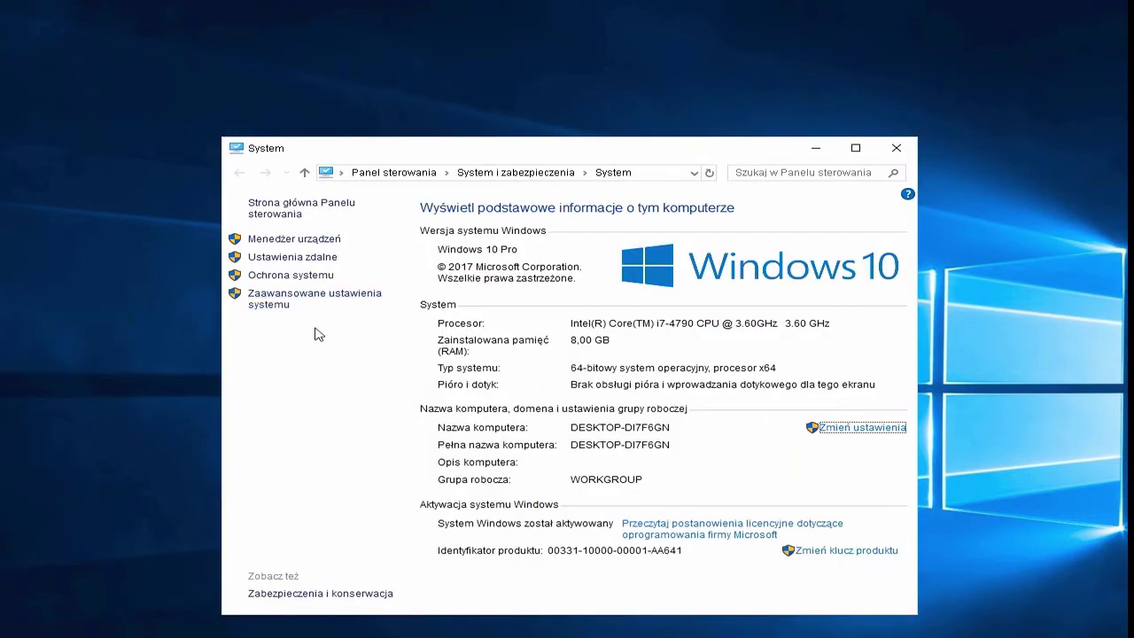
{"action": "left_click", "coordinate": [322, 304]}
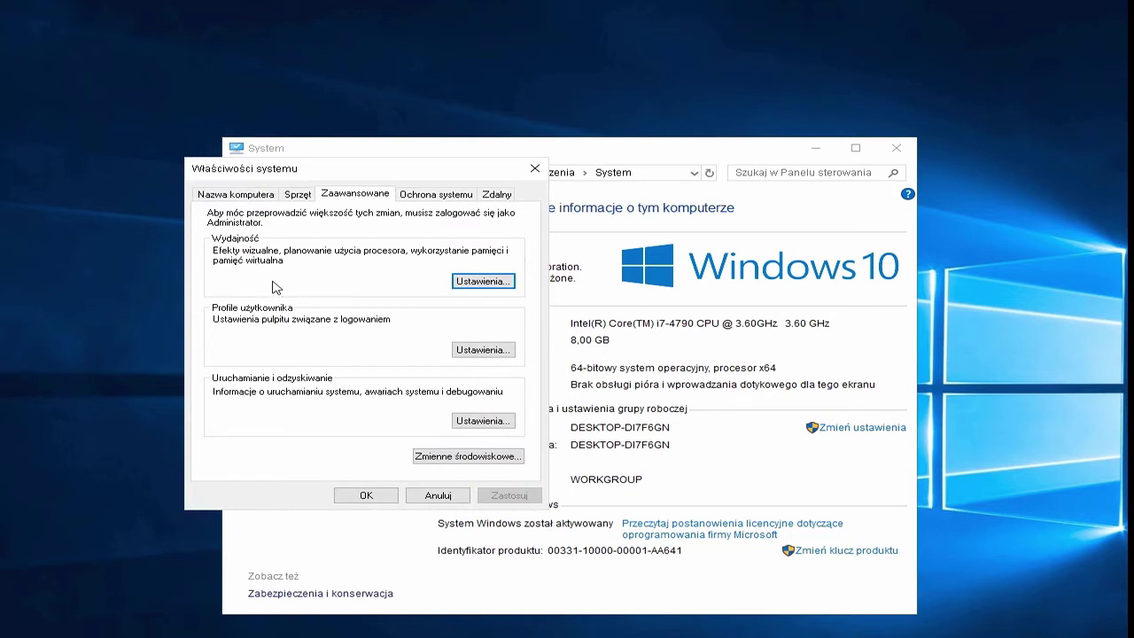
{"action": "left_click", "coordinate": [496, 285]}
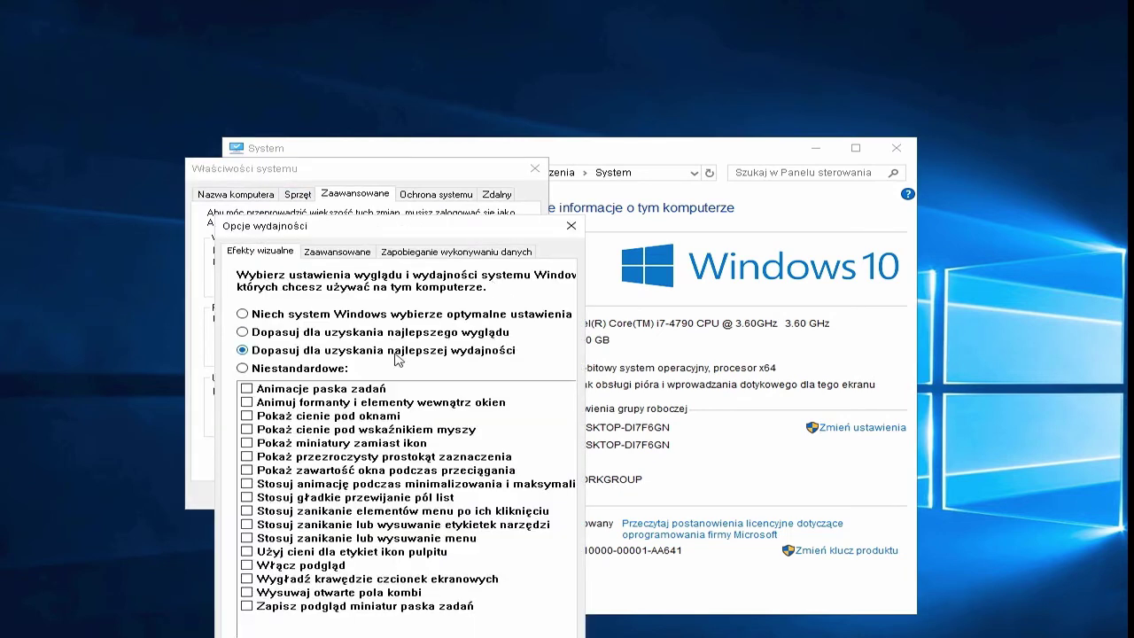
{"action": "scroll", "coordinate": [293, 423], "scroll_direction": "right", "scroll_amount": 2}
{"action": "scroll", "coordinate": [347, 605], "scroll_direction": "left", "scroll_amount": 2}
{"action": "key", "text": "Escape"}
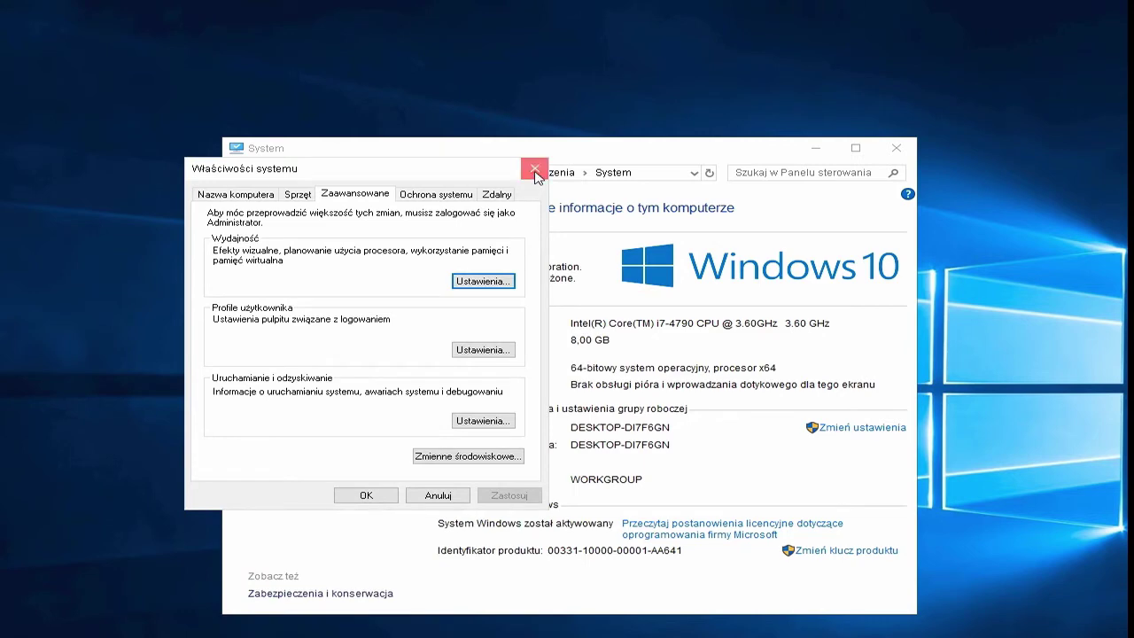
{"action": "left_click", "coordinate": [534, 168]}
{"action": "left_click", "coordinate": [896, 148]}
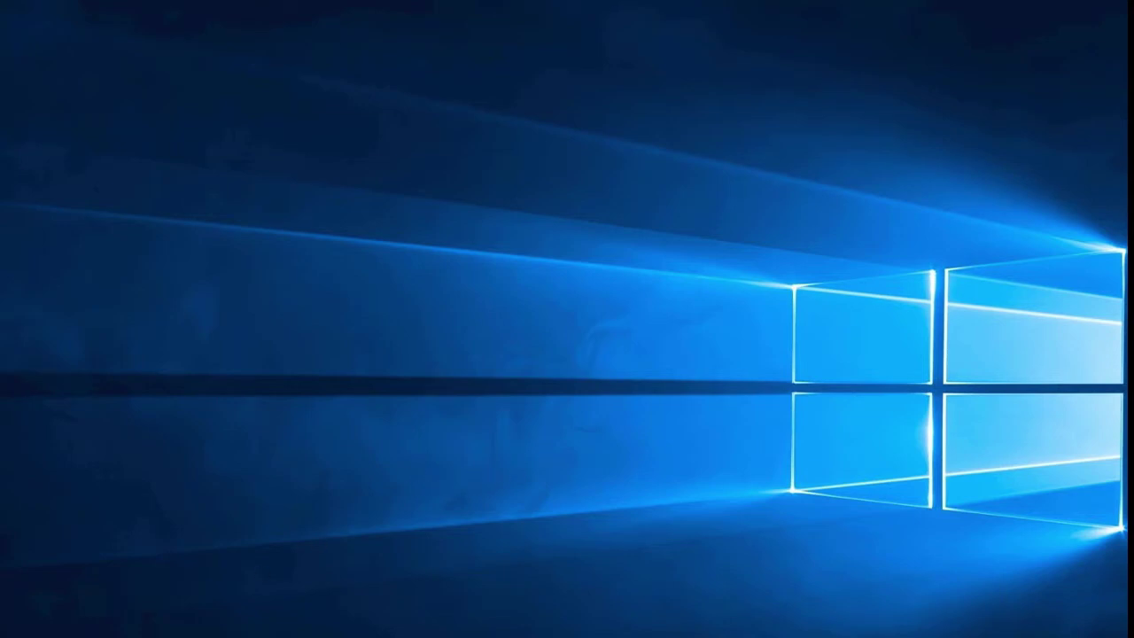
Open the startup and recovery settings through the properties of This PC and the advanced system settings
{"action": "key", "text": "super+e"}
{"action": "left_click", "coordinate": [417, 438]}
{"action": "right_click", "coordinate": [611, 553]}
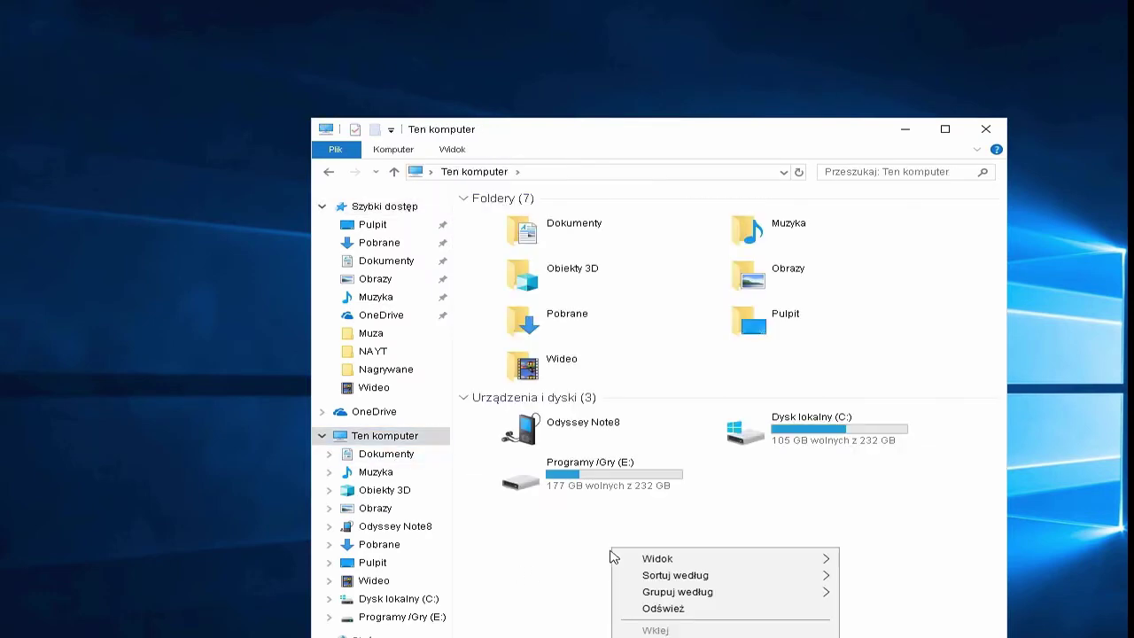
{"action": "left_click", "coordinate": [673, 634]}
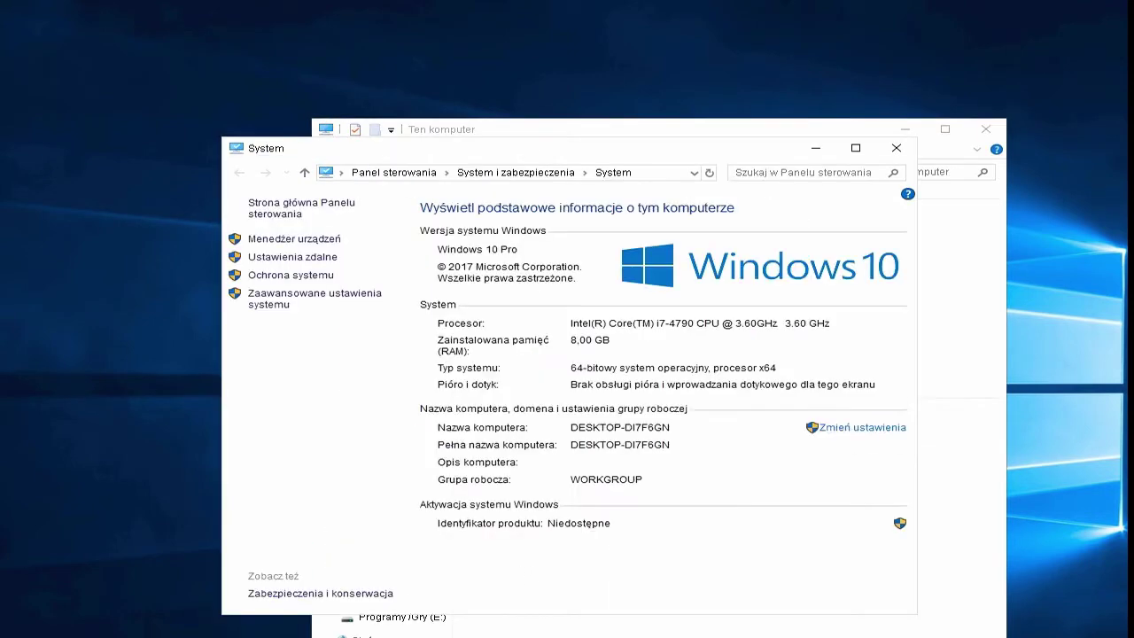
{"action": "left_click", "coordinate": [324, 304]}
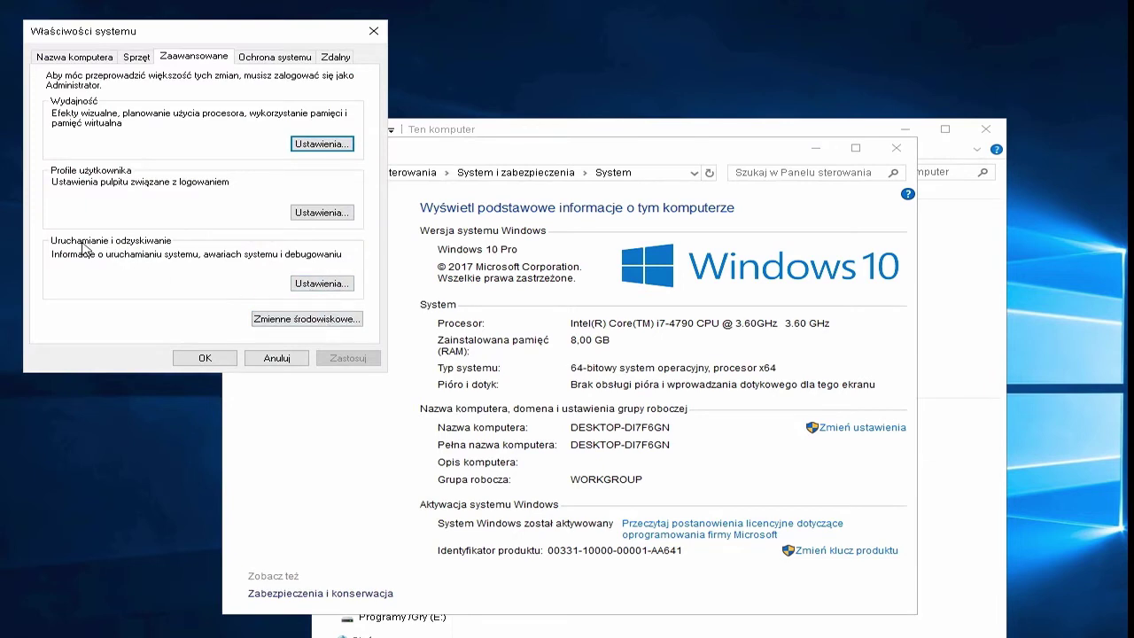
{"action": "left_click", "coordinate": [312, 284]}
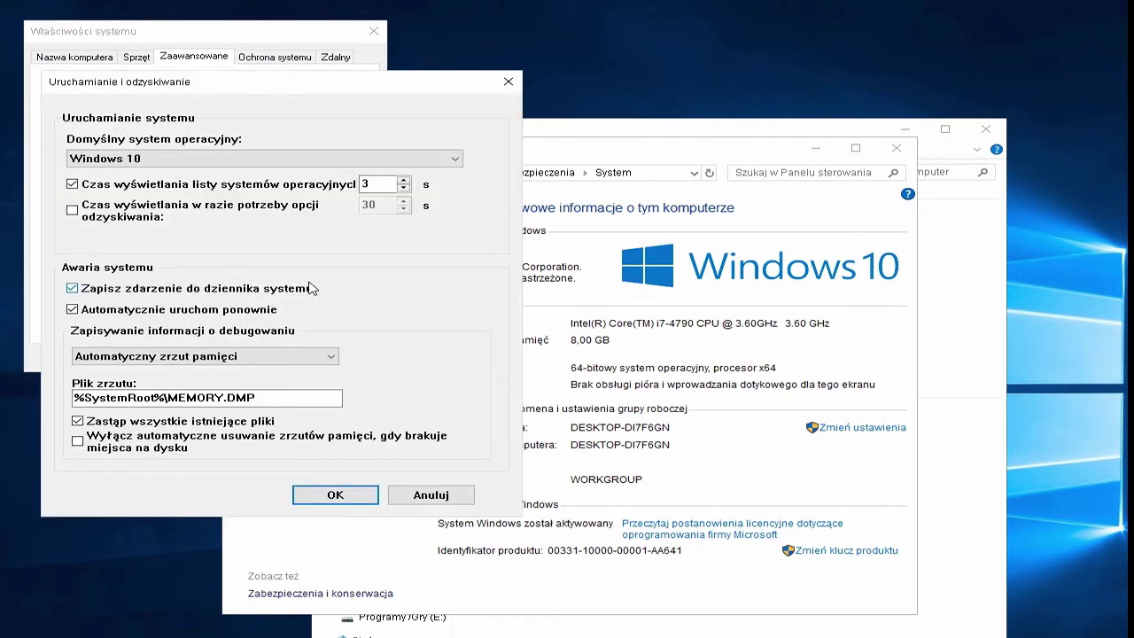
Turn off the display time for the operating system list, with Windows 10 as the default system, and confirm
{"action": "left_click", "coordinate": [72, 185]}
{"action": "left_click", "coordinate": [100, 160]}
{"action": "left_click", "coordinate": [177, 173]}
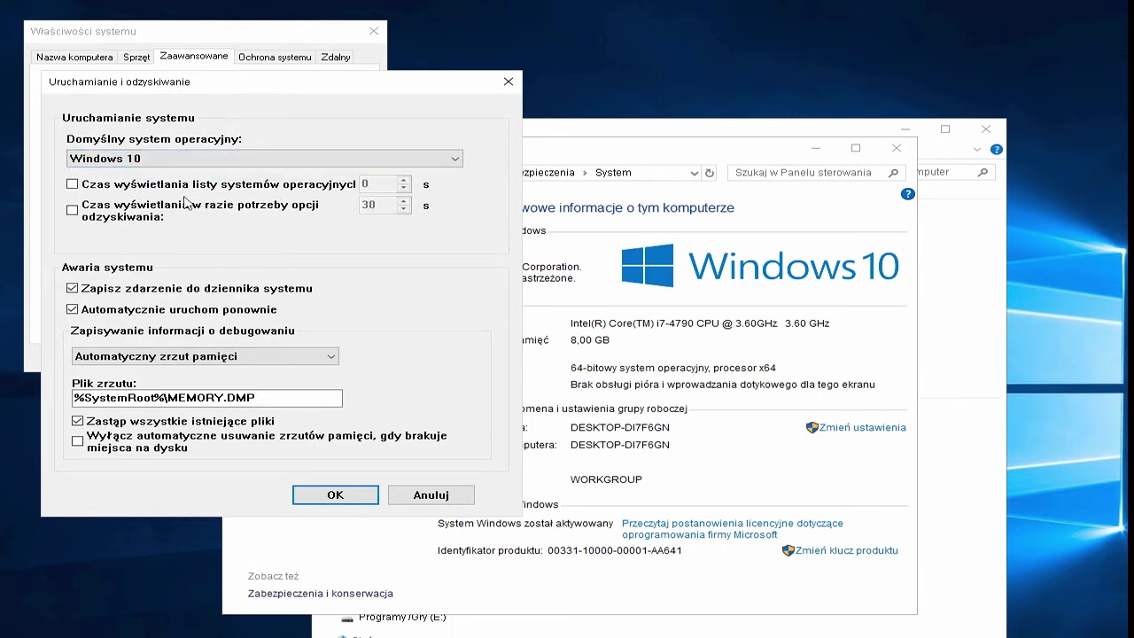
{"action": "left_click", "coordinate": [336, 494]}
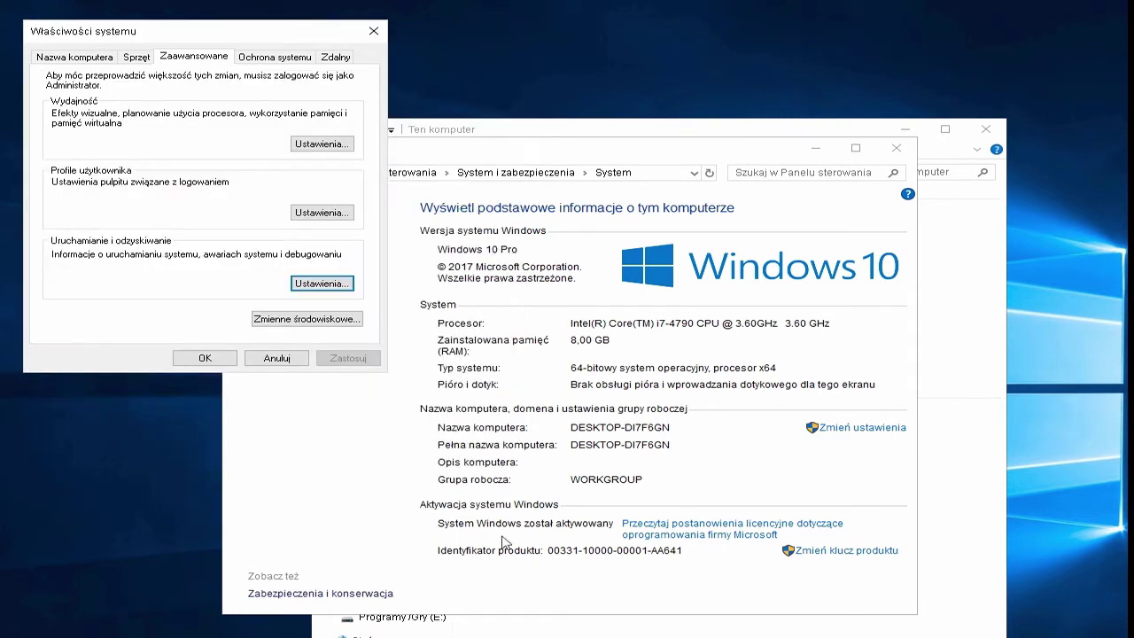
{"action": "left_click", "coordinate": [374, 33]}
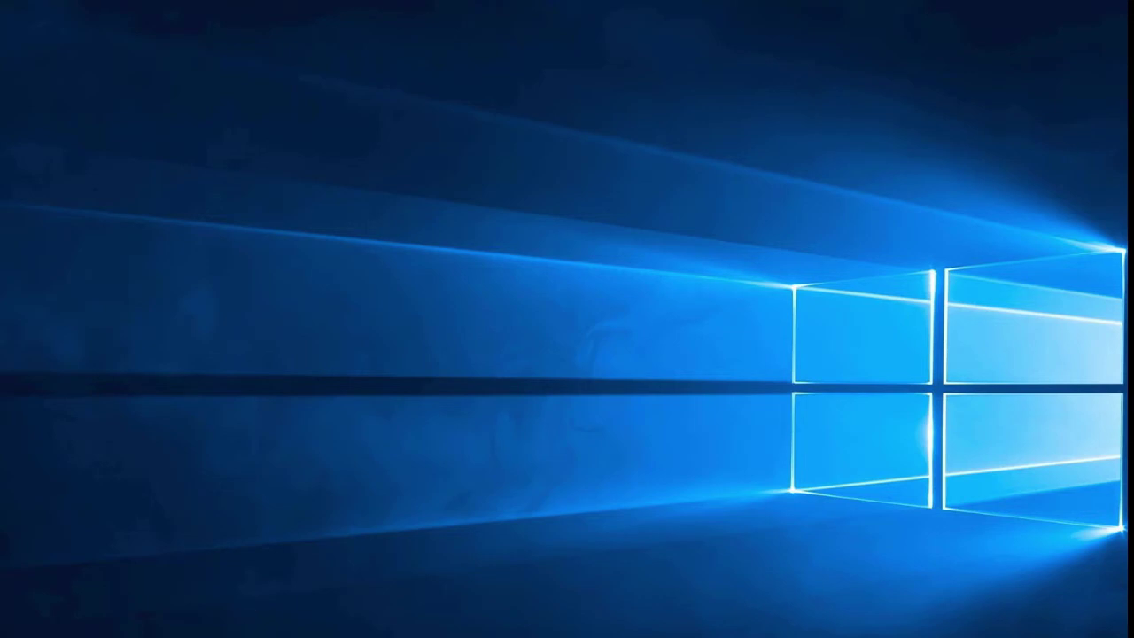
Start Disk Cleanup for local disk C: from its properties and cancel the scan
{"action": "key", "text": "super+e"}
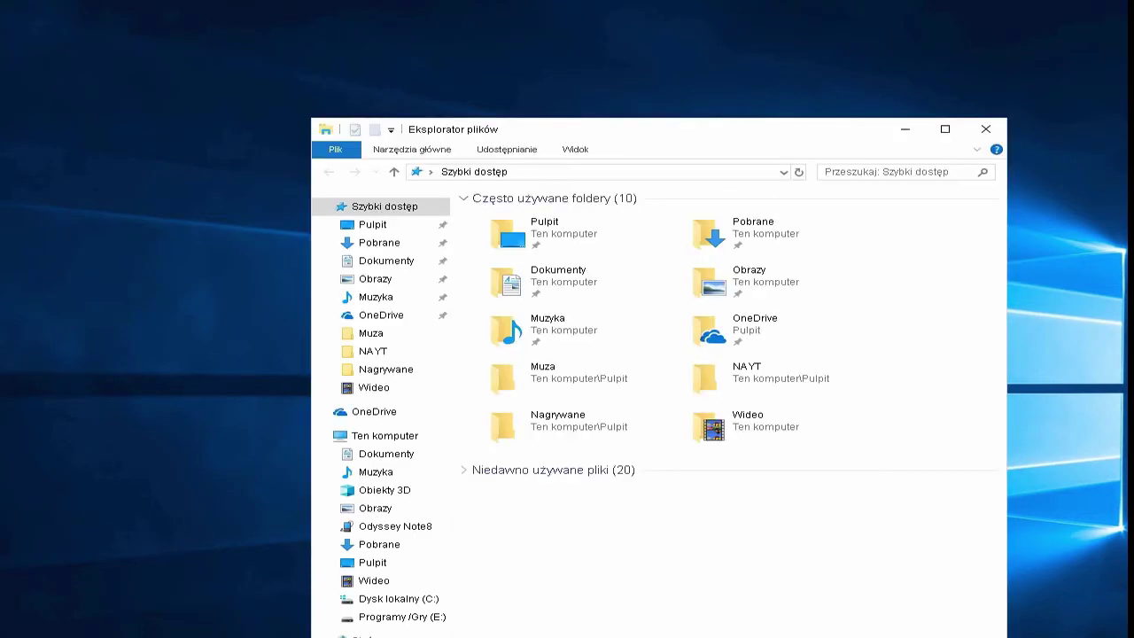
{"action": "left_click", "coordinate": [408, 434]}
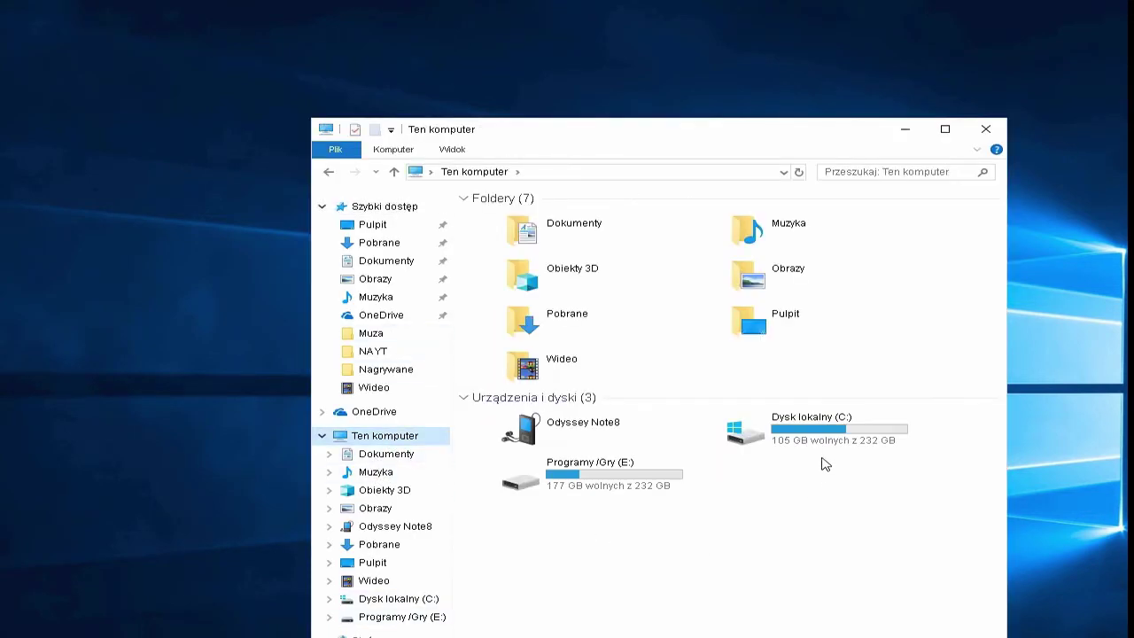
{"action": "right_click", "coordinate": [751, 432]}
{"action": "key", "text": "r"}
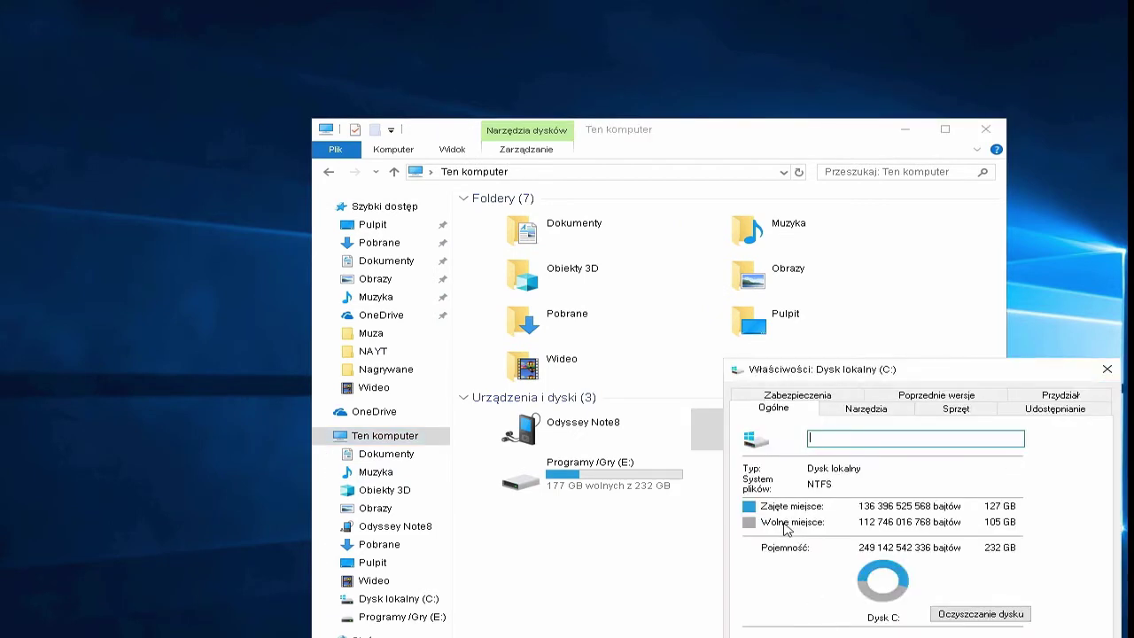
{"action": "left_click", "coordinate": [971, 620]}
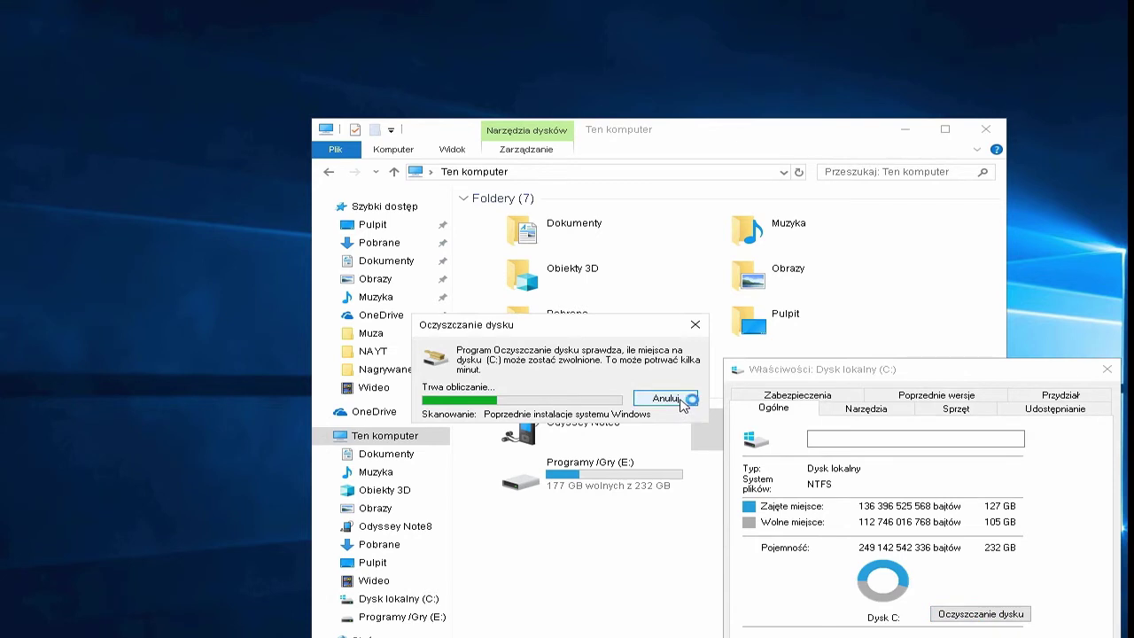
{"action": "left_click", "coordinate": [684, 410]}
{"action": "left_click", "coordinate": [1106, 368]}
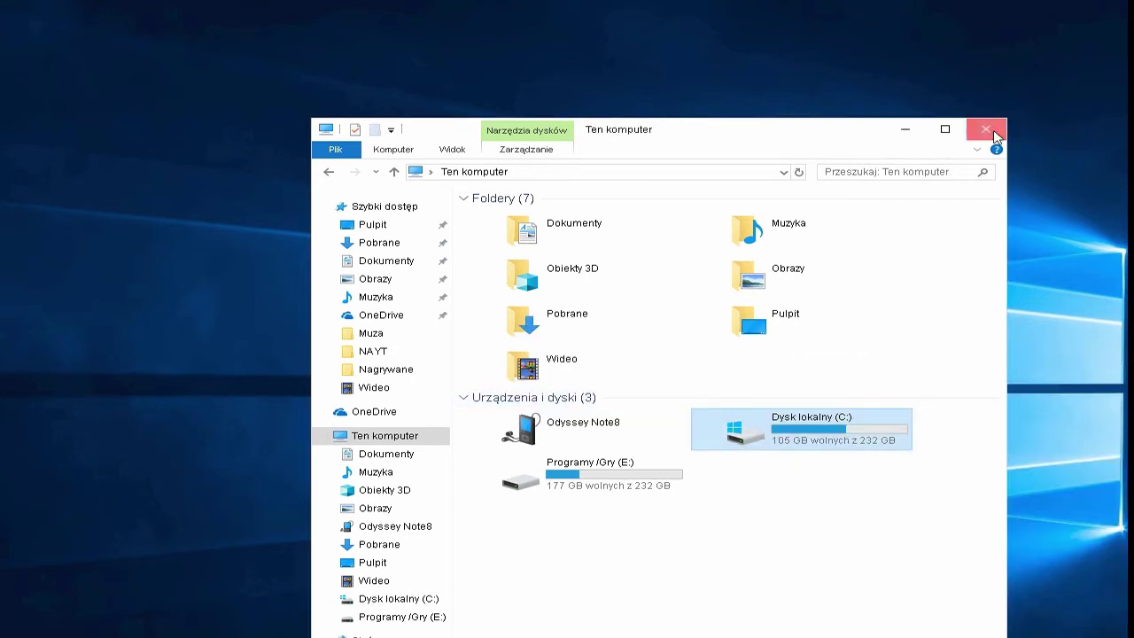
{"action": "left_click", "coordinate": [985, 129]}
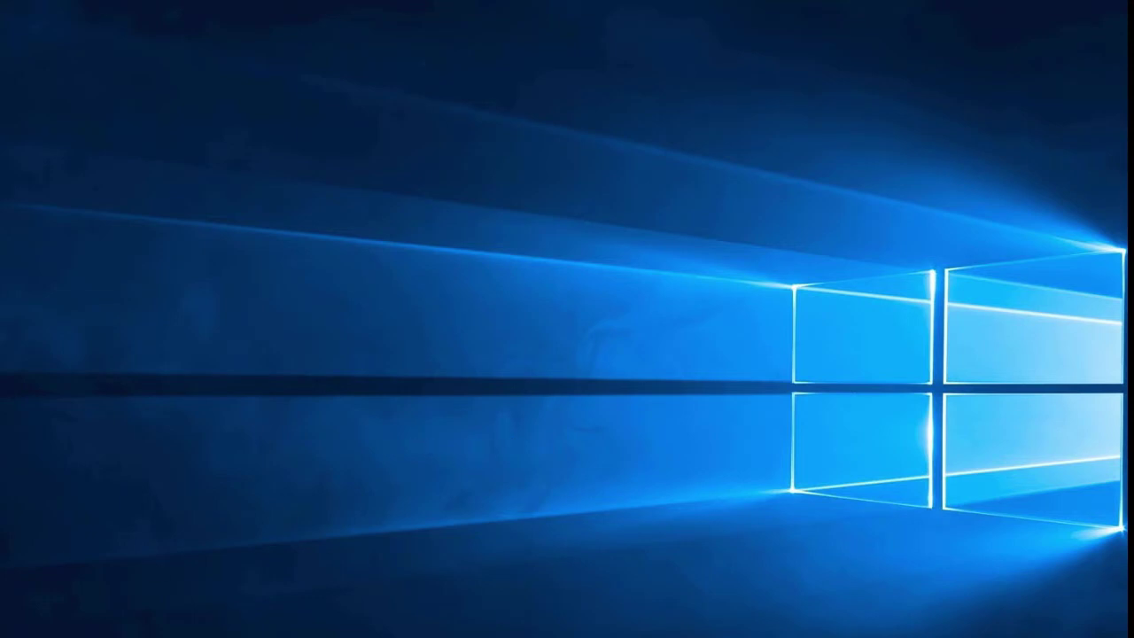
Open the installed programs list in Control Panel and look through it for programs to uninstall
{"action": "key", "text": "super+s"}
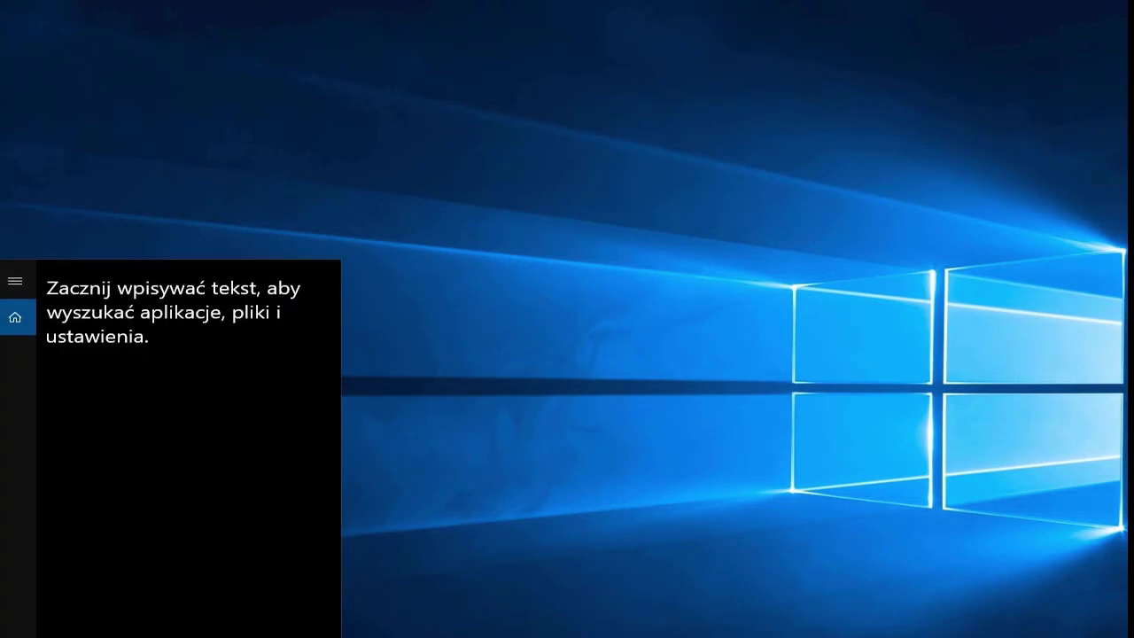
{"action": "type", "text": "panel"}
{"action": "key", "text": "Return"}
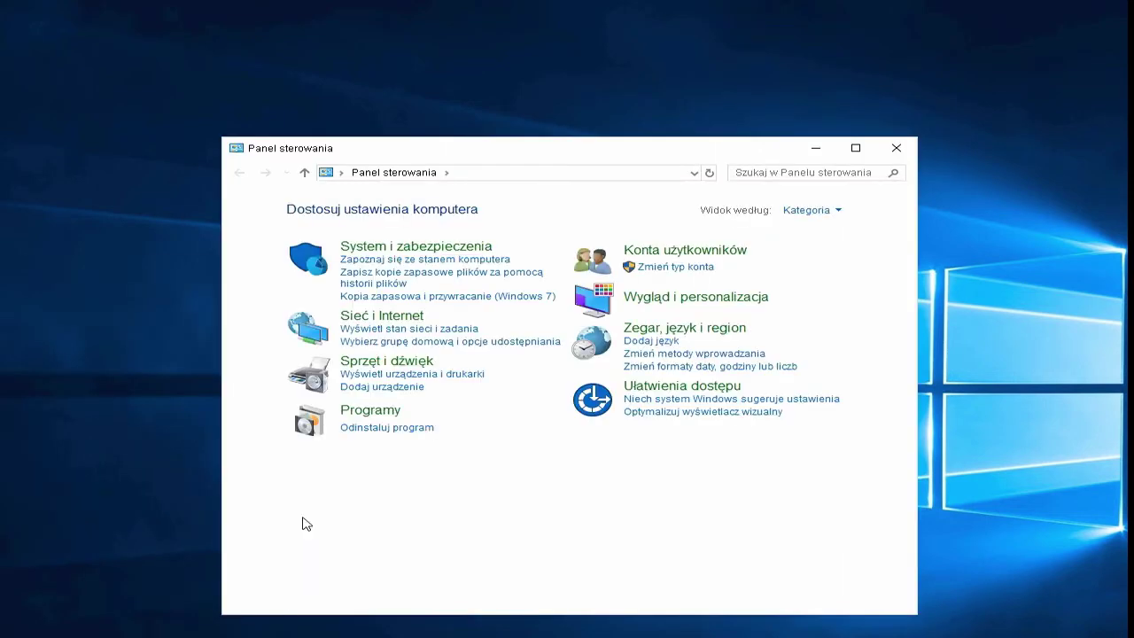
{"action": "left_click", "coordinate": [381, 427]}
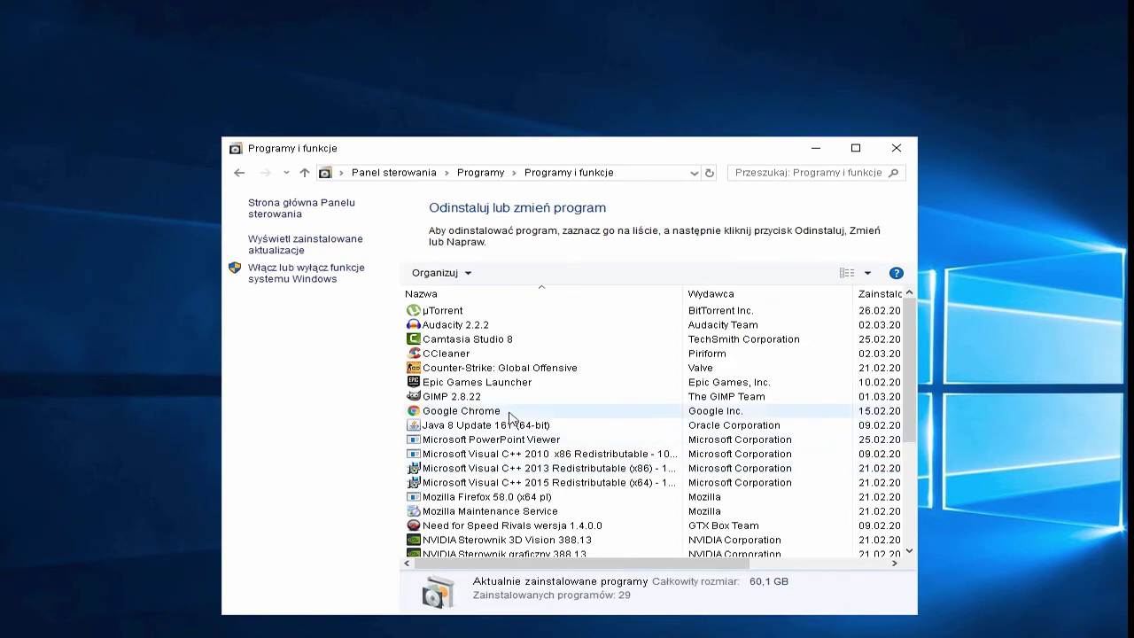
{"action": "scroll", "coordinate": [510, 416], "scroll_direction": "down", "scroll_amount": 4}
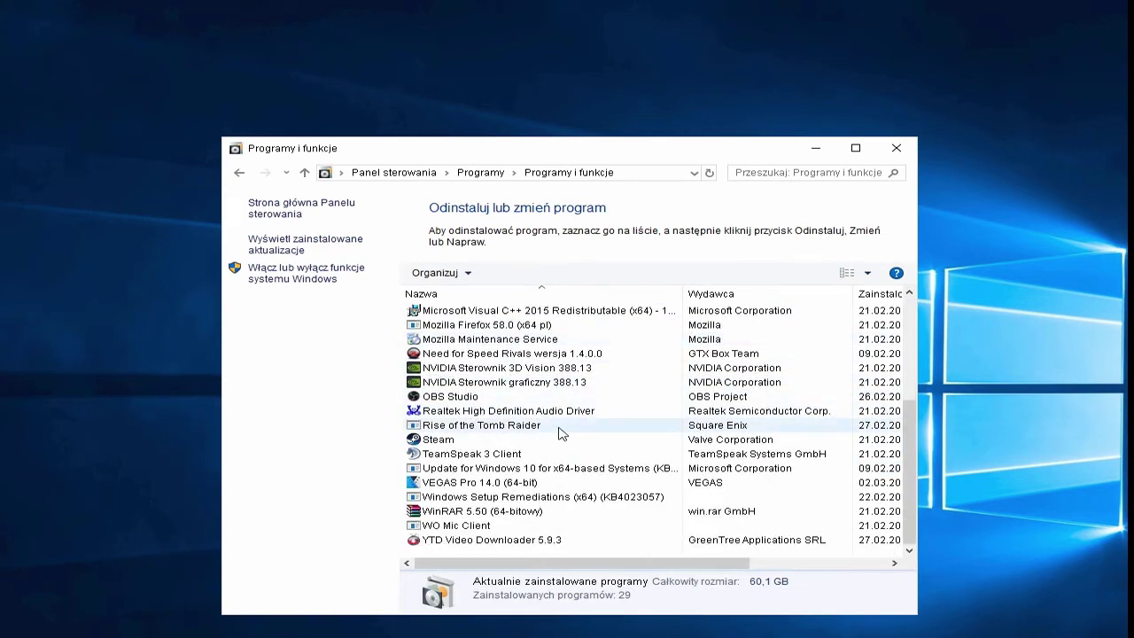
{"action": "scroll", "coordinate": [559, 433], "scroll_direction": "up", "scroll_amount": 4}
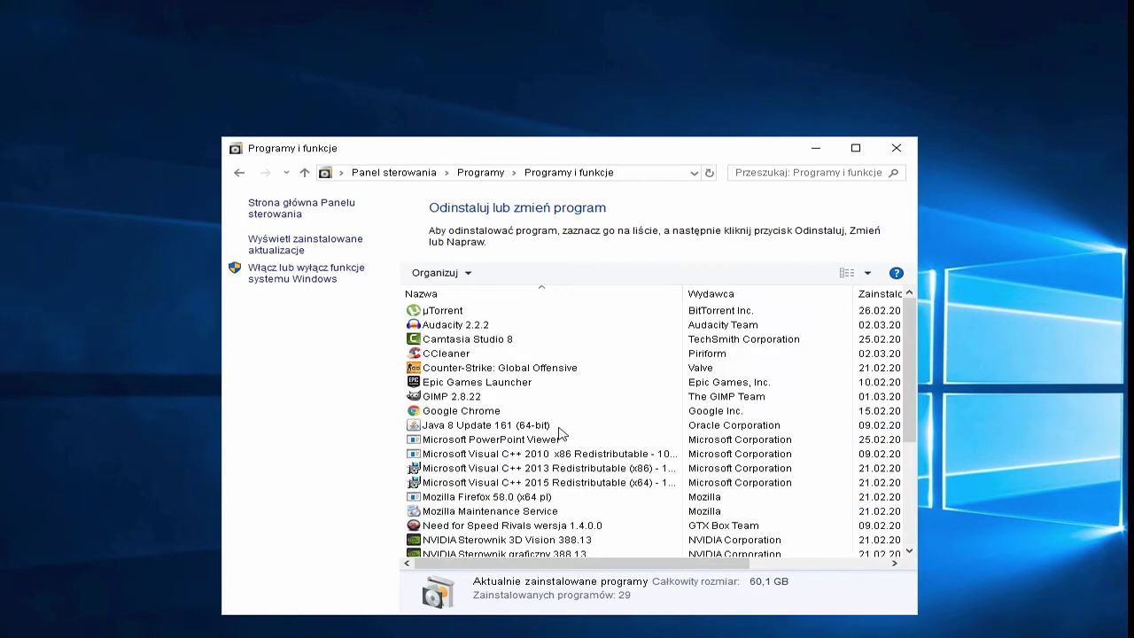
{"action": "scroll", "coordinate": [483, 420], "scroll_direction": "down", "scroll_amount": 4}
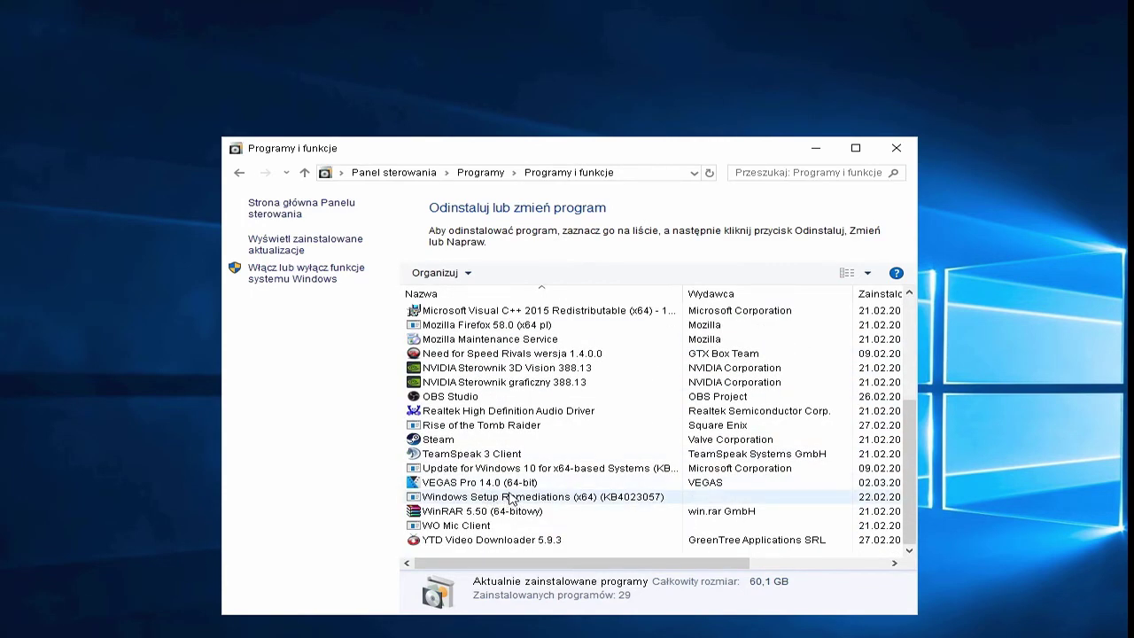
{"action": "left_click", "coordinate": [896, 150]}
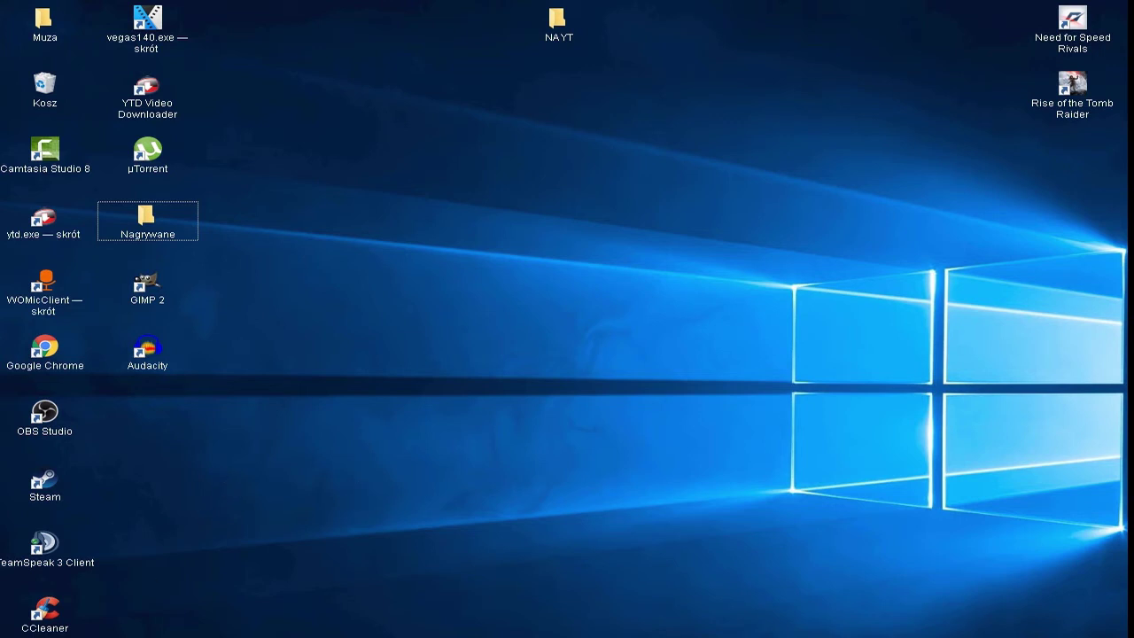
Open the temporary files folder by running %temp% from the Run dialog
{"action": "key", "text": "super+r"}
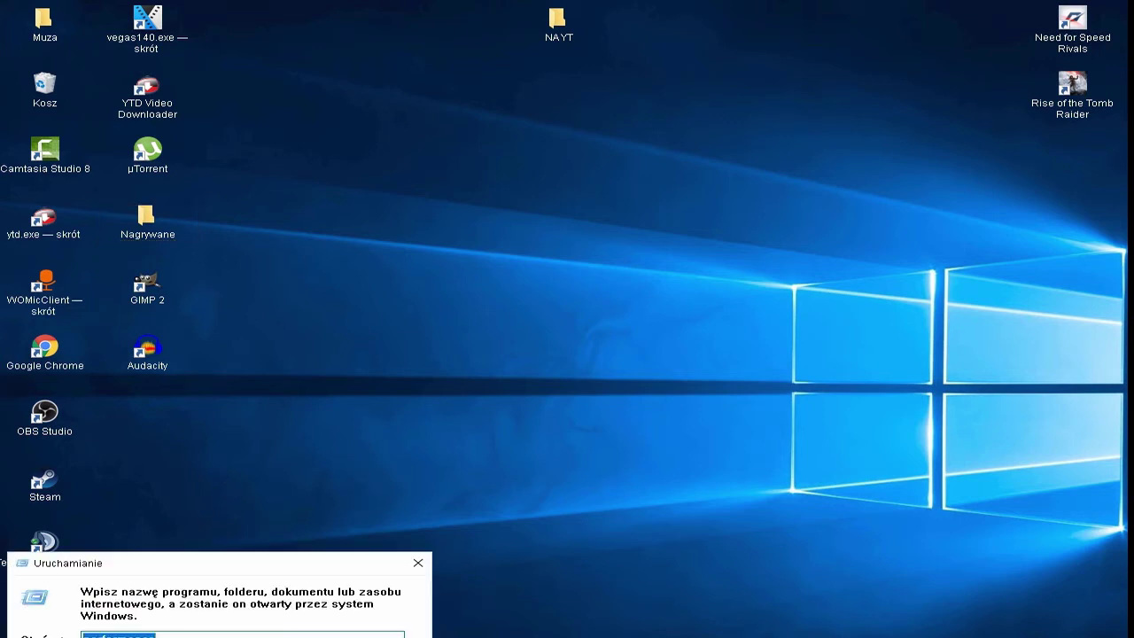
{"action": "left_click_drag", "start_coordinate": [95, 570], "coordinate": [439, 222]}
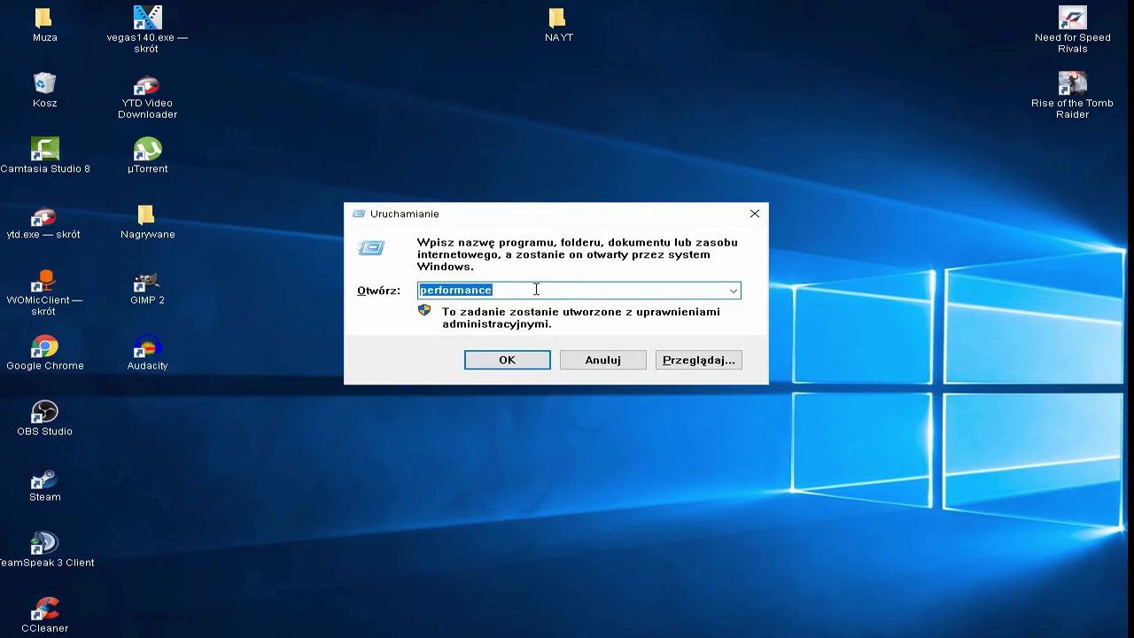
{"action": "type", "text": "%temp"}
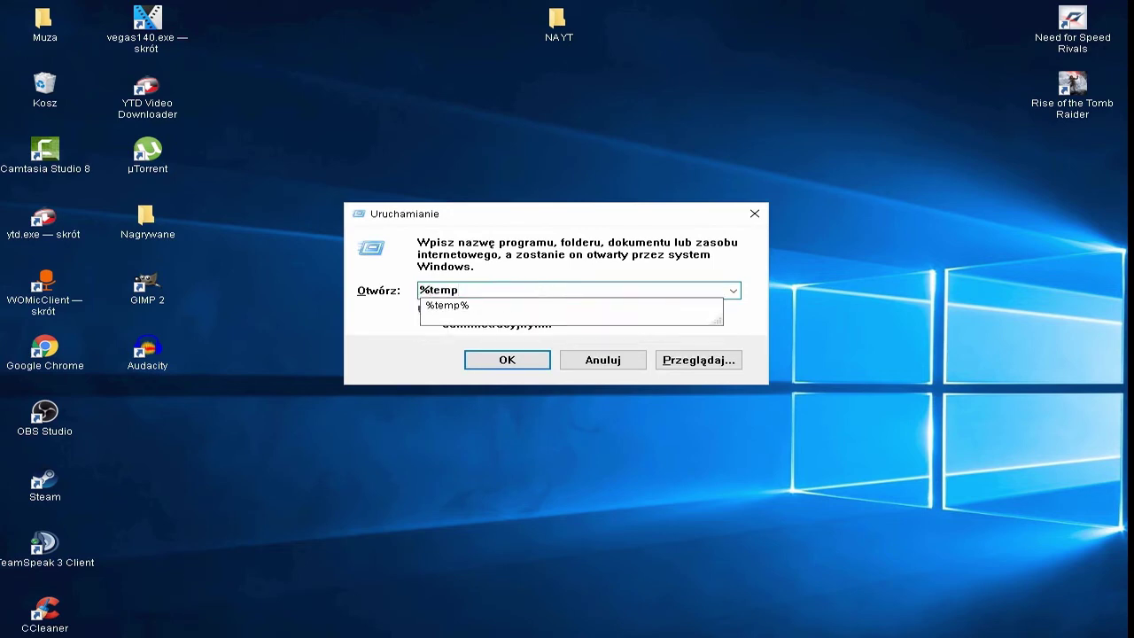
{"action": "type", "text": "%"}
{"action": "key", "text": "Return"}
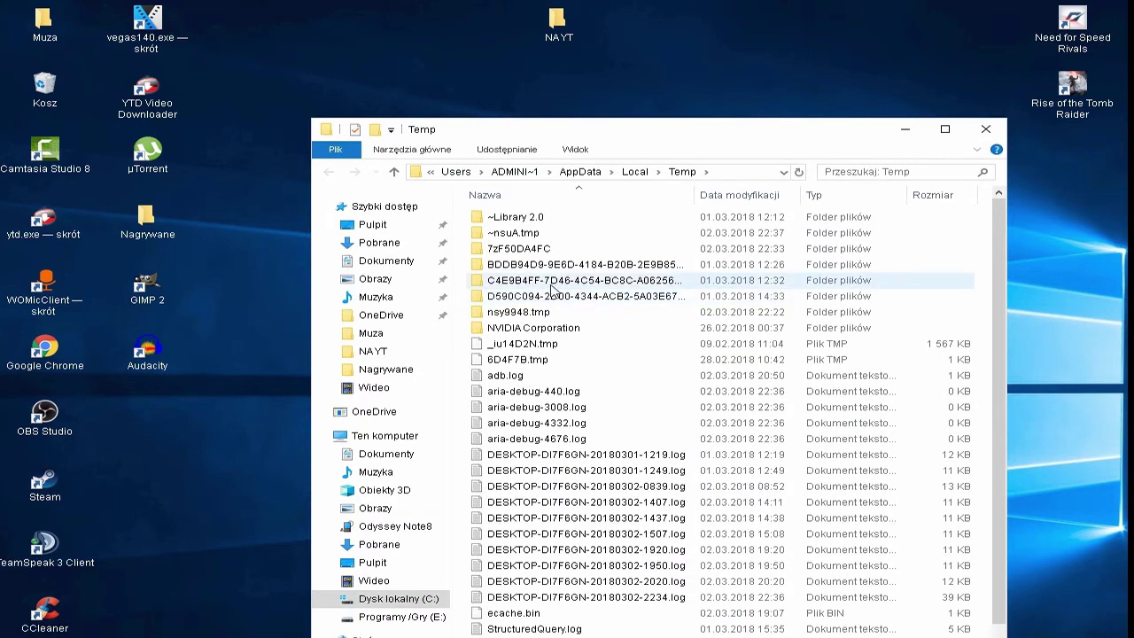
Delete everything in the Temp folder, skipping all files and folders that are in use, and close the folder
{"action": "key", "text": "ctrl+a"}
{"action": "right_click", "coordinate": [577, 360]}
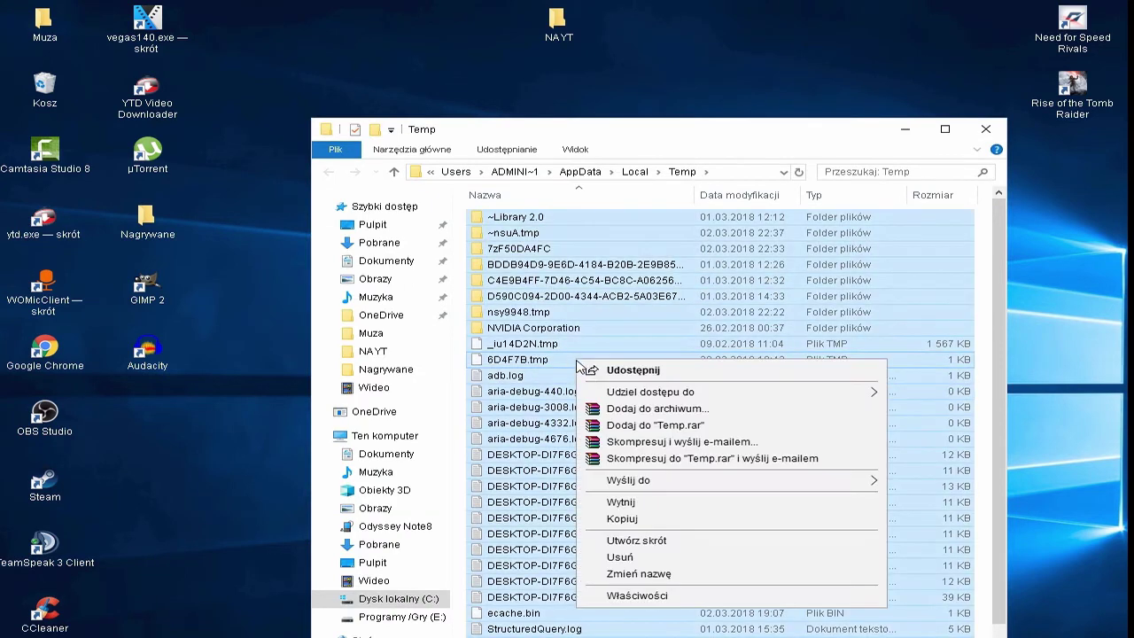
{"action": "left_click", "coordinate": [618, 556]}
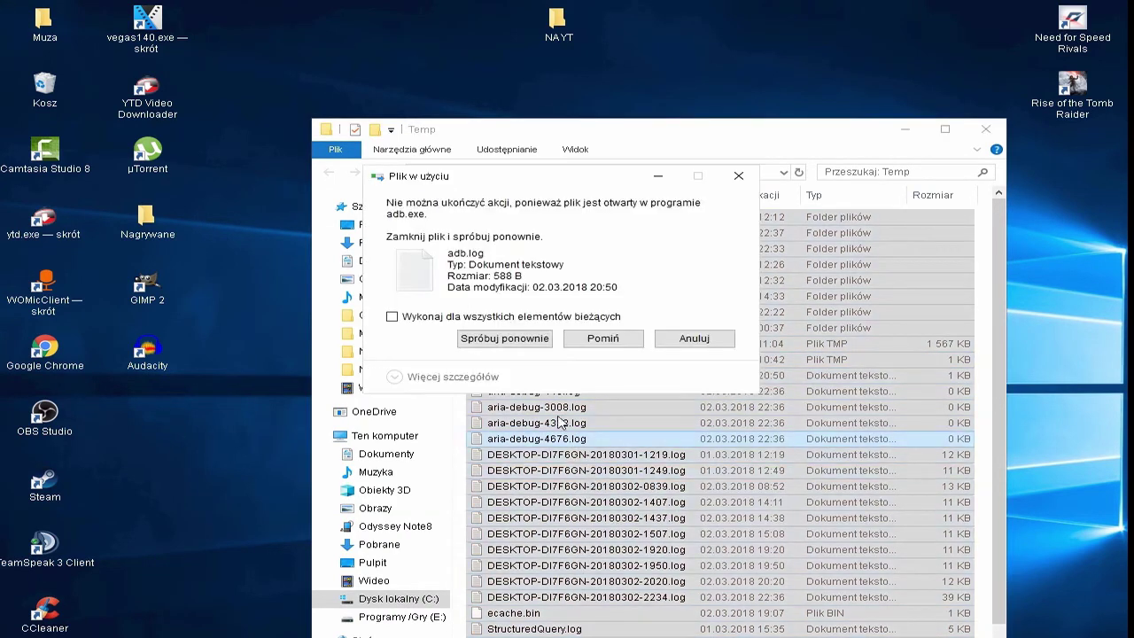
{"action": "left_click", "coordinate": [603, 344]}
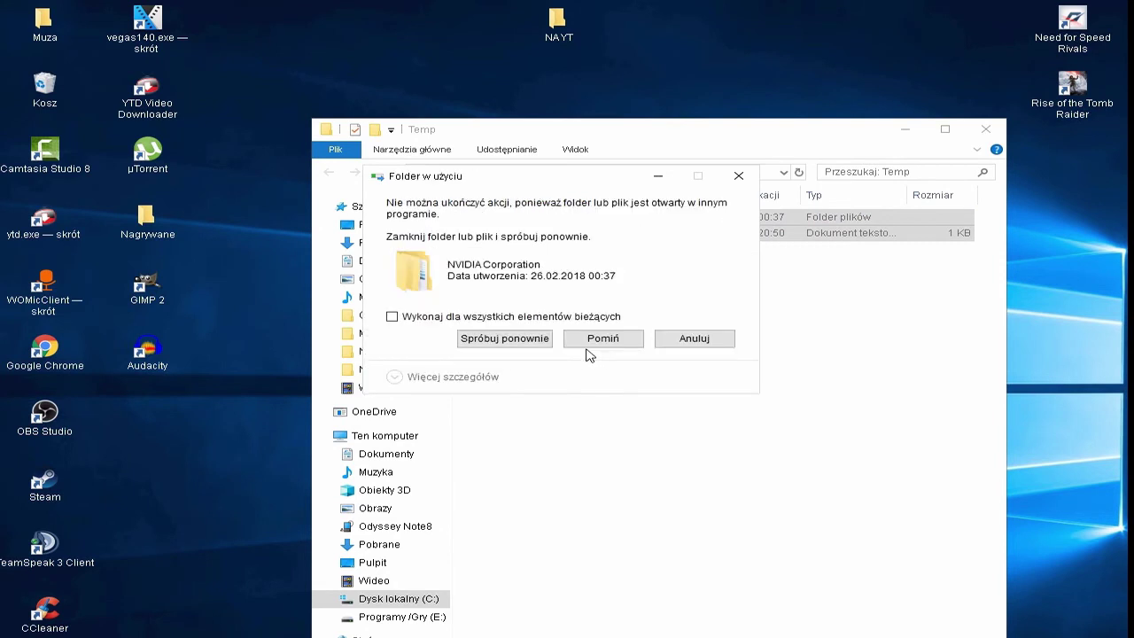
{"action": "left_click", "coordinate": [536, 317]}
{"action": "left_click", "coordinate": [620, 344]}
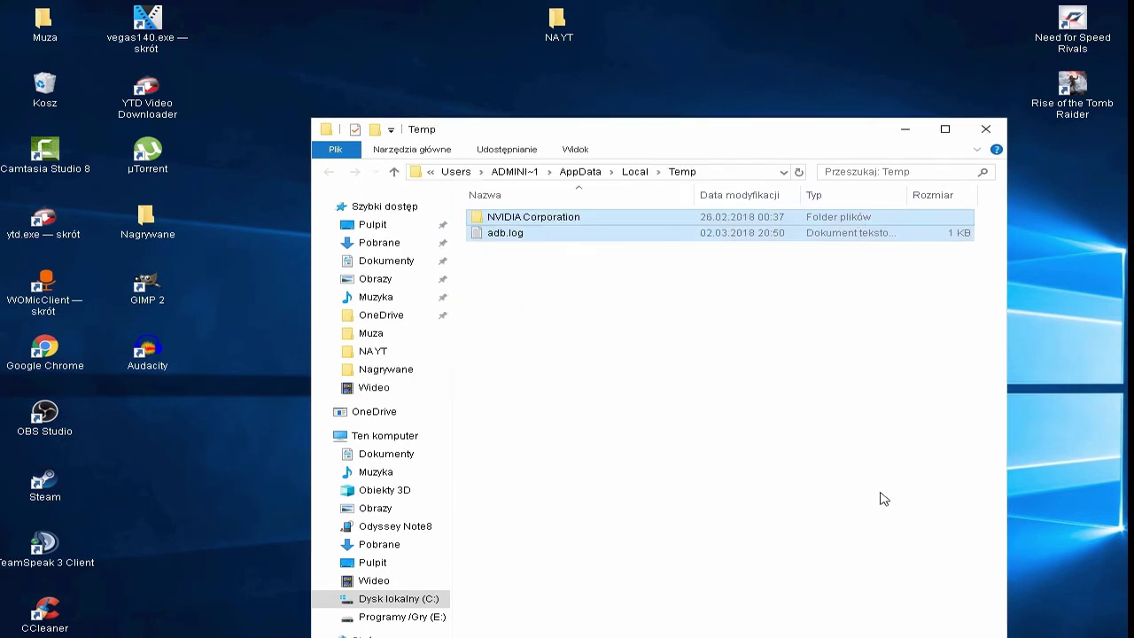
{"action": "left_click", "coordinate": [985, 129]}
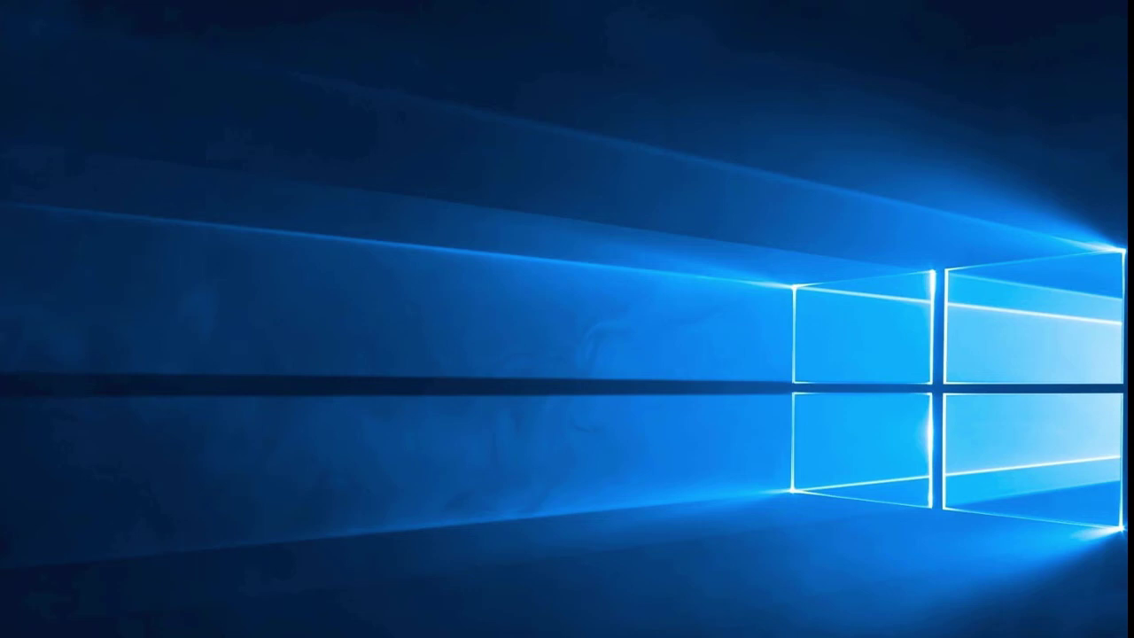
Run %temp% again to check which items are left in the Temp folder, and close it
{"action": "key", "text": "super+r"}
{"action": "left_click_drag", "start_coordinate": [163, 559], "coordinate": [375, 371]}
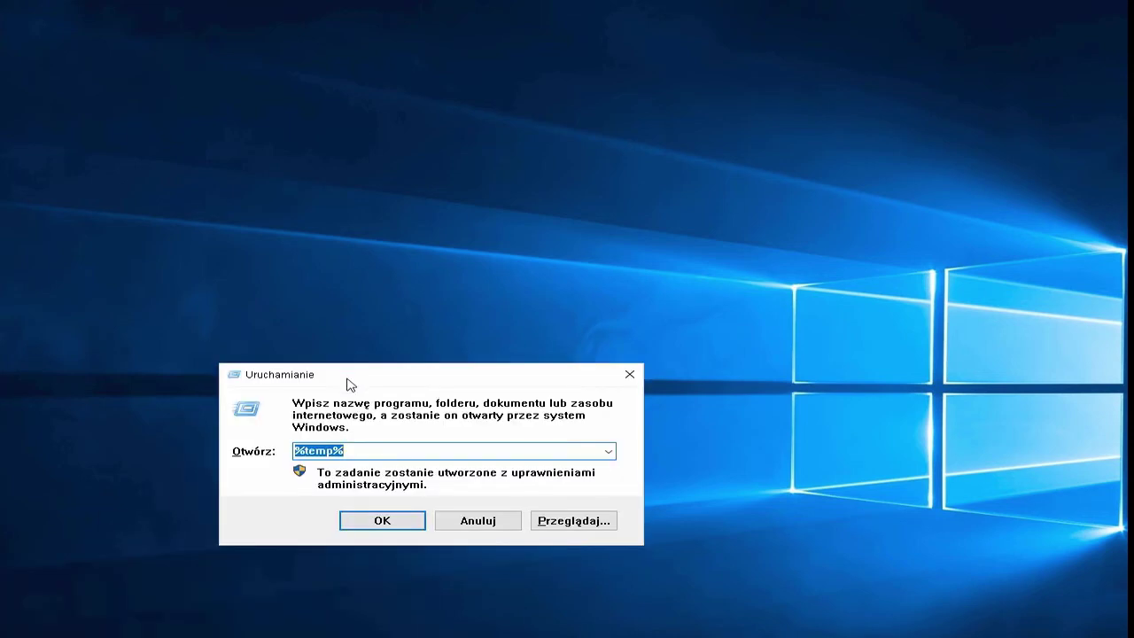
{"action": "left_click", "coordinate": [372, 523]}
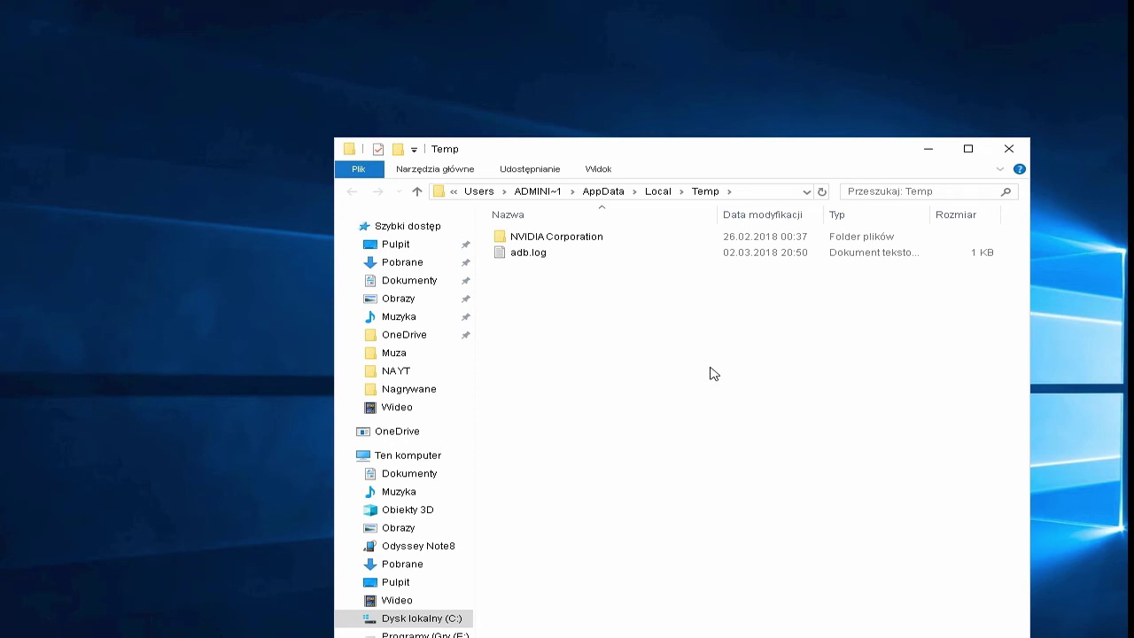
{"action": "left_click", "coordinate": [1008, 148]}
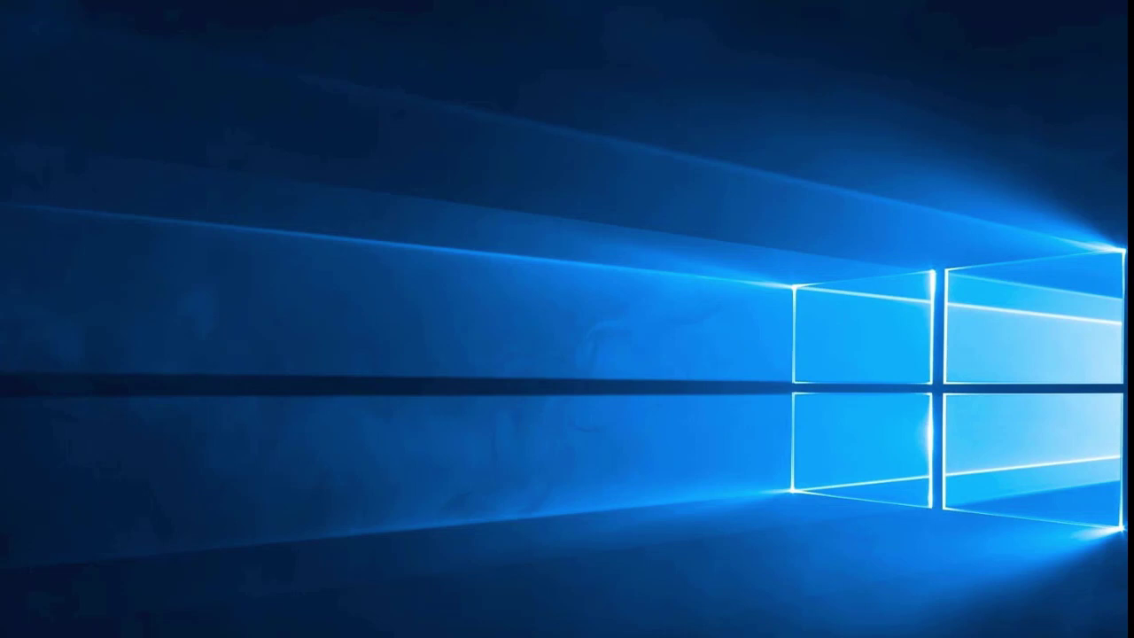
Switch to CCleaner and scan the registry for issues with all registry categories selected
{"action": "key", "text": "super"}
{"action": "type", "text": "ccle"}
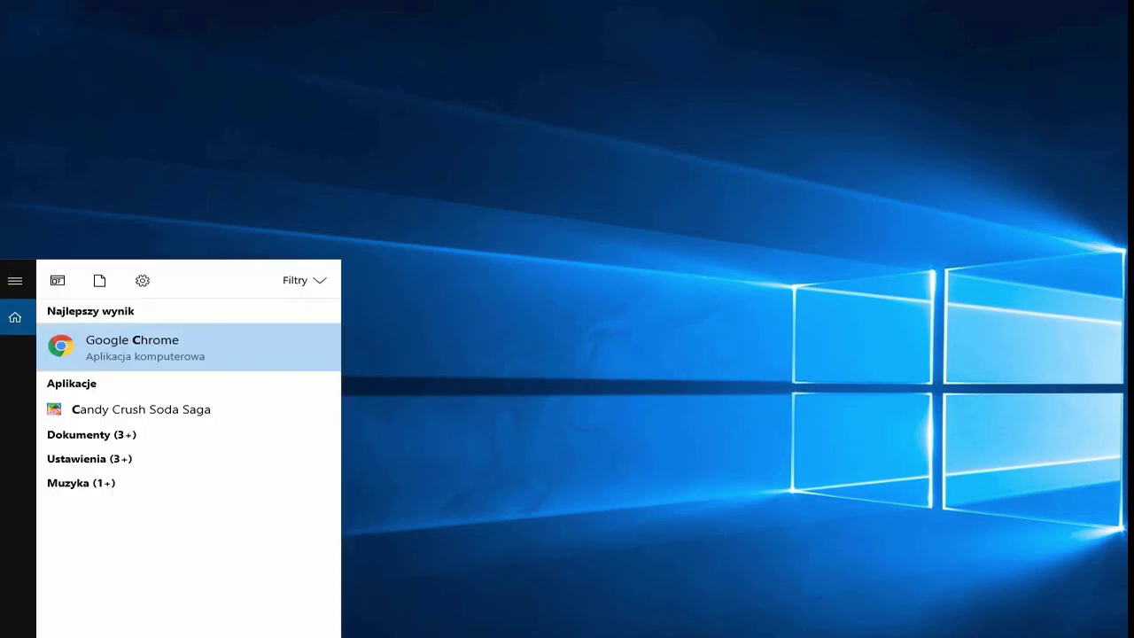
{"action": "key", "text": "Return"}
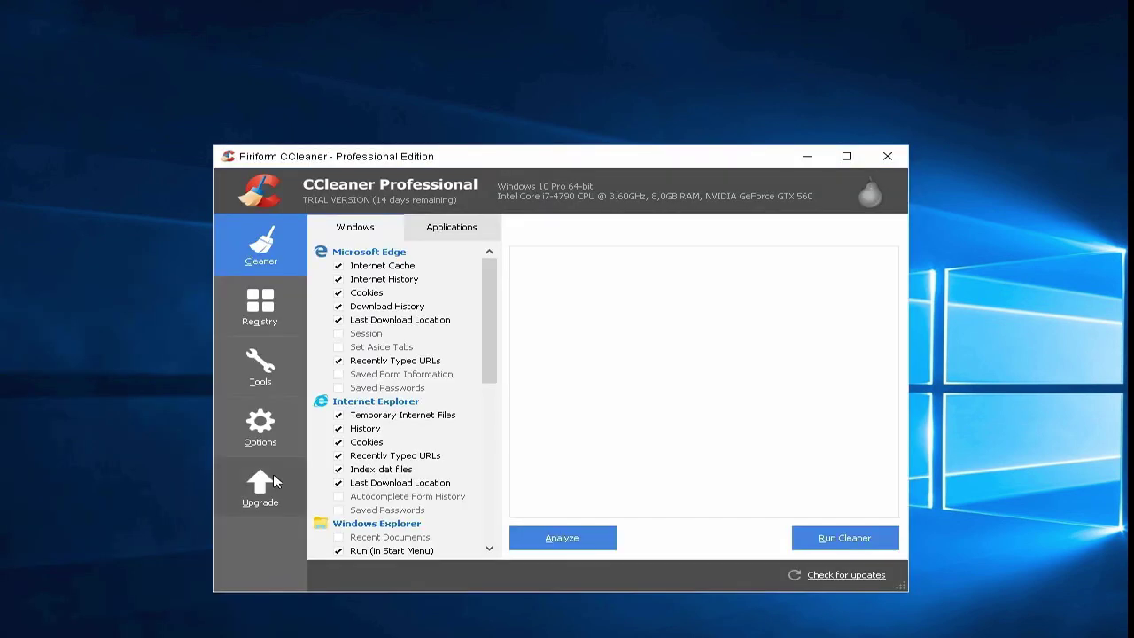
{"action": "left_click", "coordinate": [279, 317]}
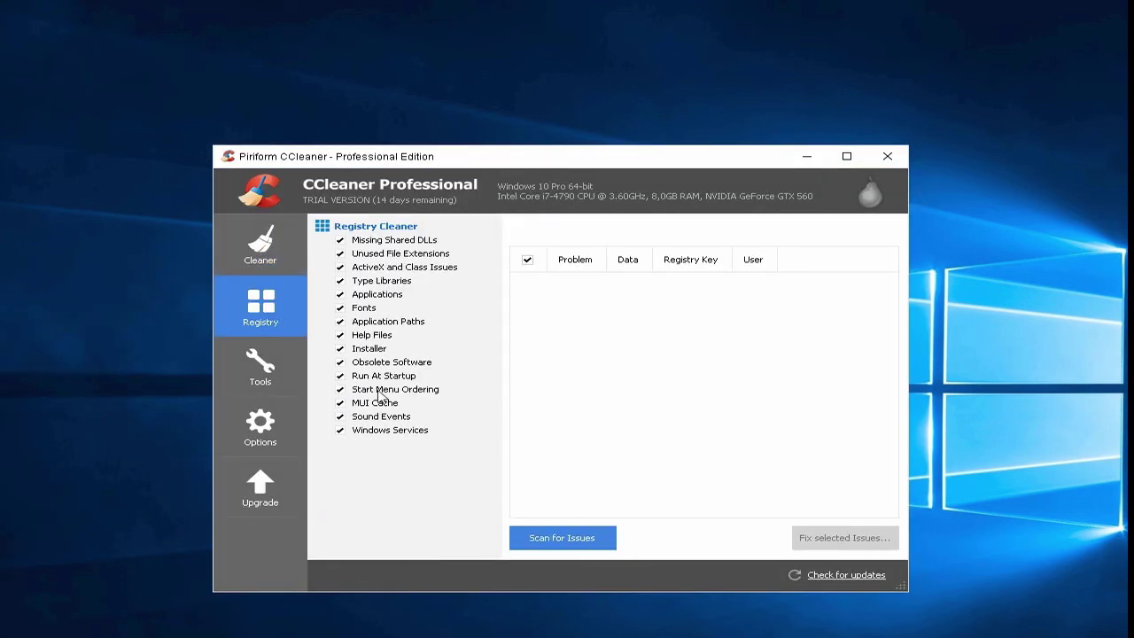
{"action": "left_click", "coordinate": [542, 537]}
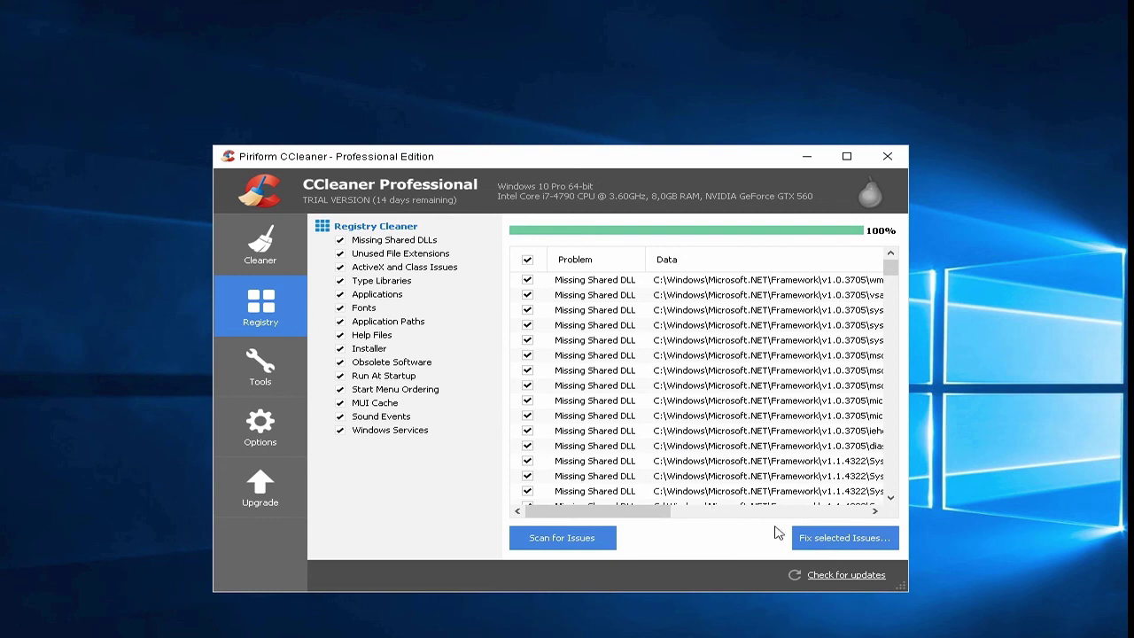
Fix all selected registry issues without backing up the registry, and close the issue details
{"action": "left_click", "coordinate": [817, 536]}
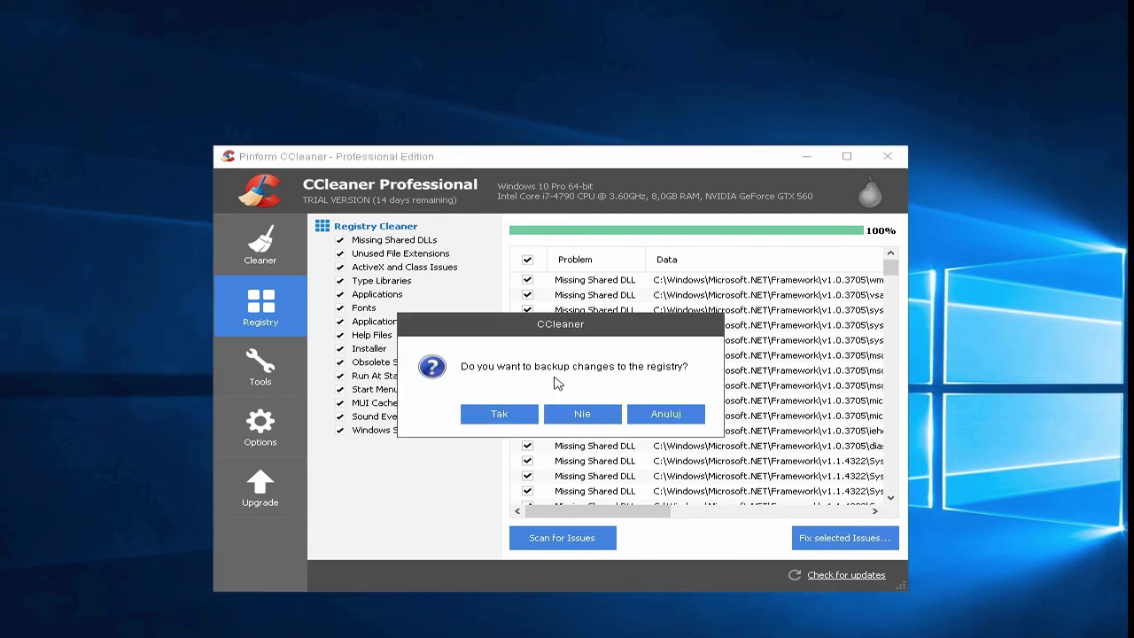
{"action": "left_click", "coordinate": [579, 414]}
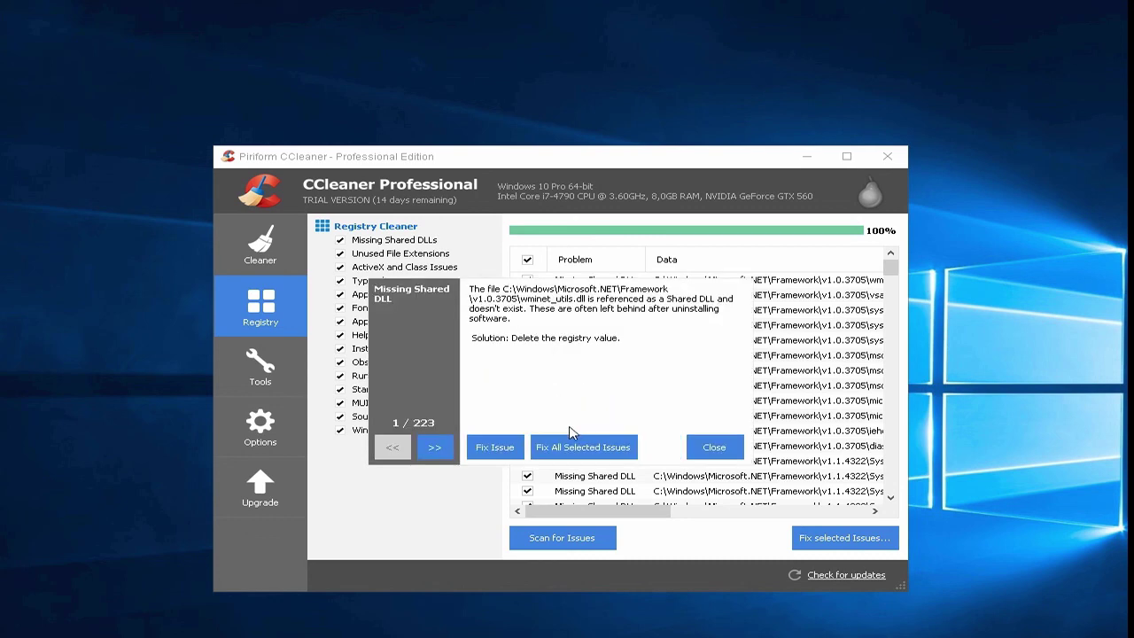
{"action": "left_click", "coordinate": [572, 447]}
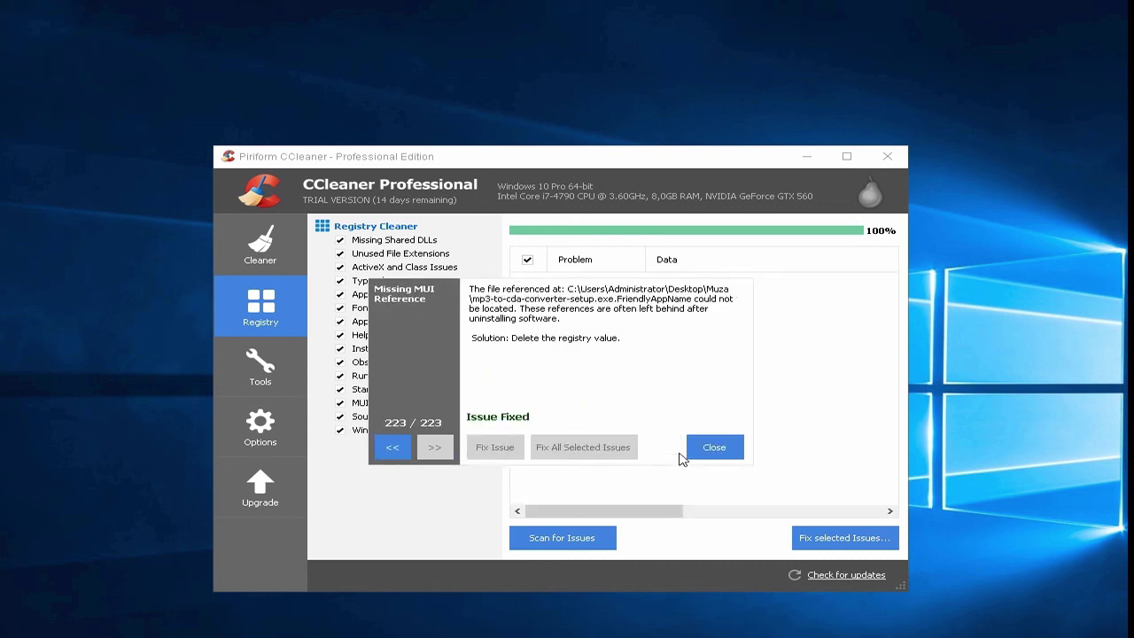
{"action": "left_click", "coordinate": [706, 459]}
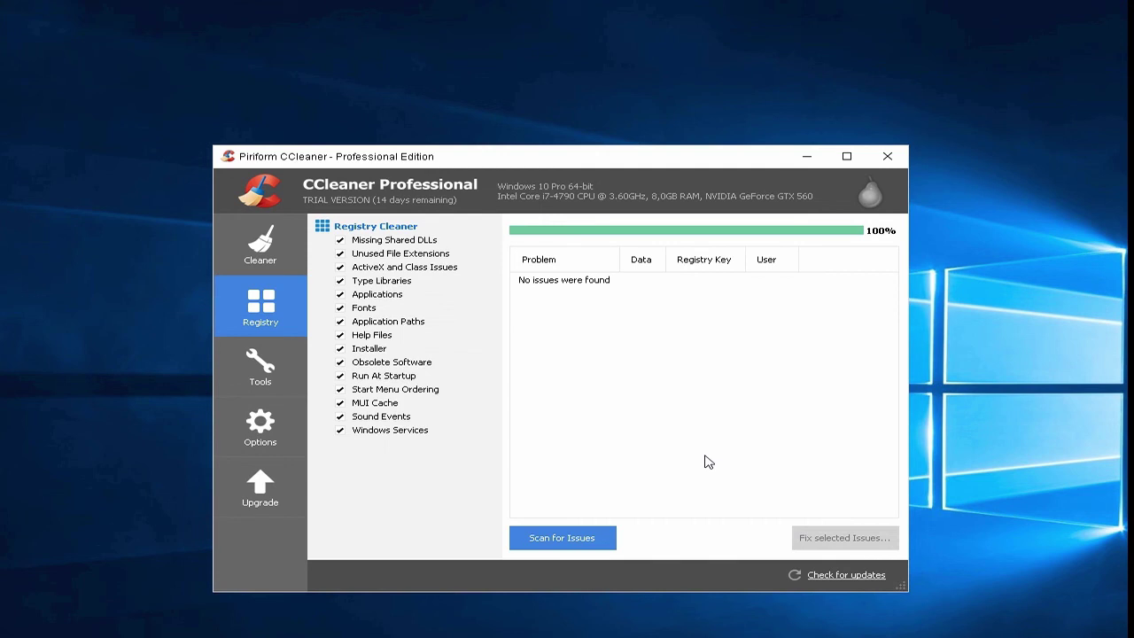
Rescan the registry, view the issue details without making a backup, and close CCleaner without applying fixes
{"action": "left_click", "coordinate": [545, 537]}
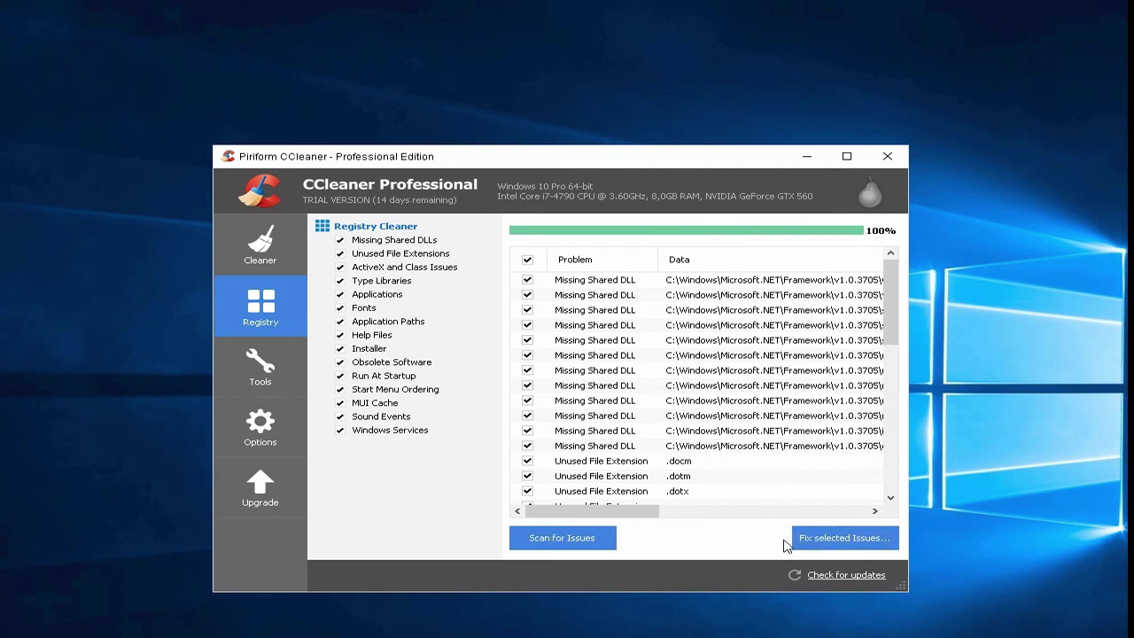
{"action": "left_click", "coordinate": [841, 541]}
{"action": "left_click", "coordinate": [584, 414]}
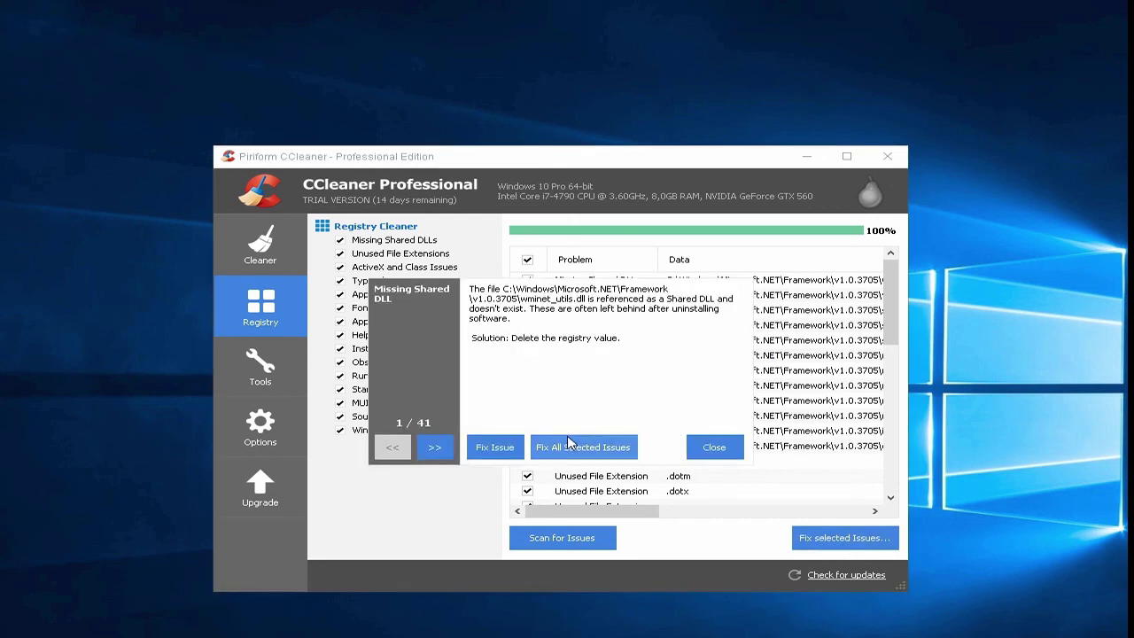
{"action": "left_click", "coordinate": [704, 447]}
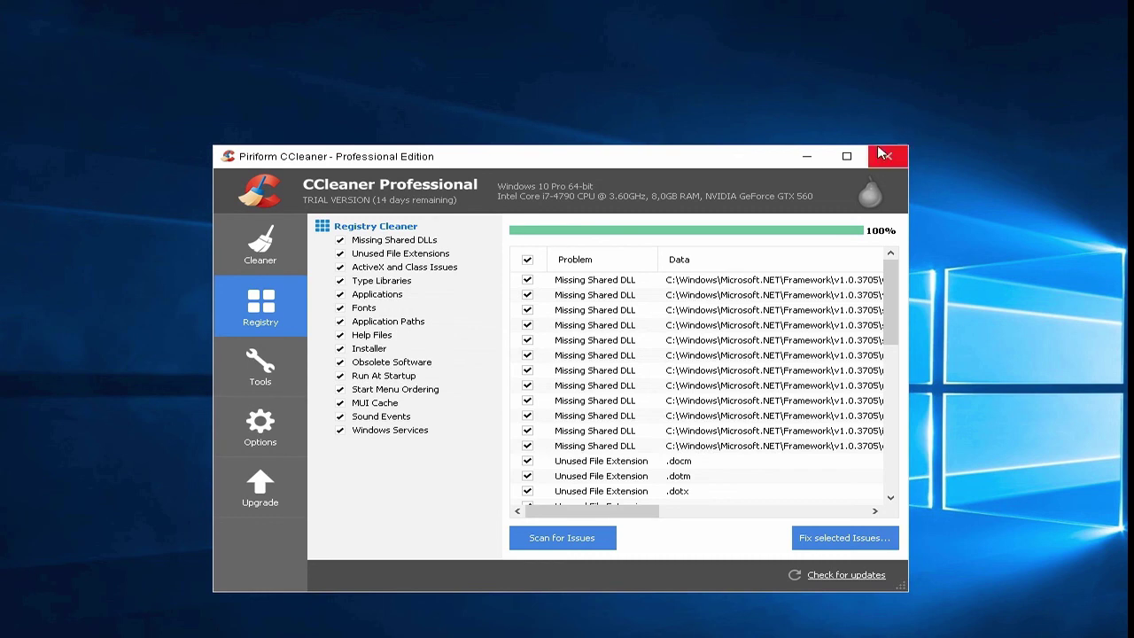
{"action": "left_click", "coordinate": [886, 156]}
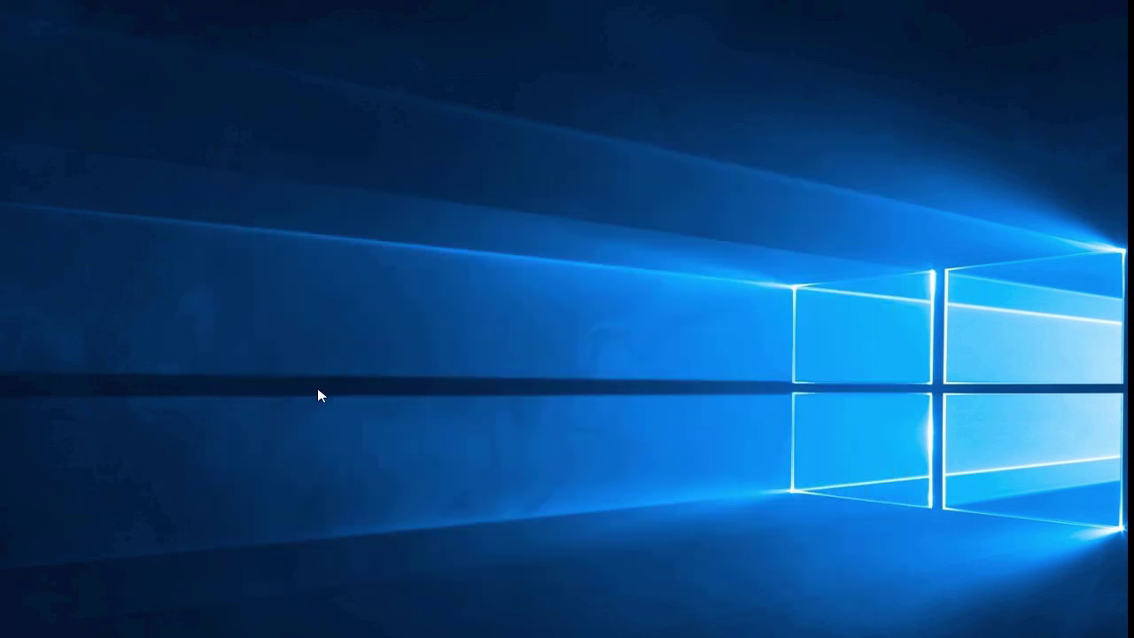